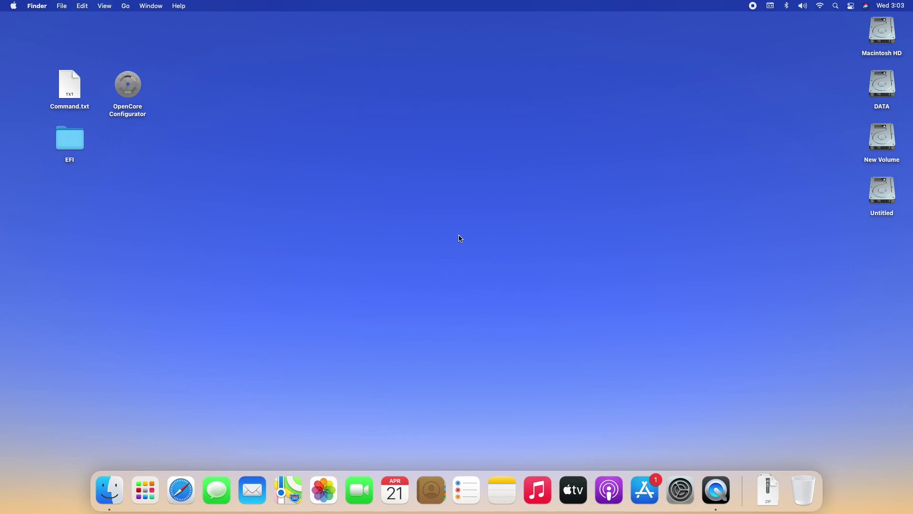
Launch Disk Utility from the Utilities apps and select the SanDisk Ultra Fit Media drive.
left_click(146, 490)
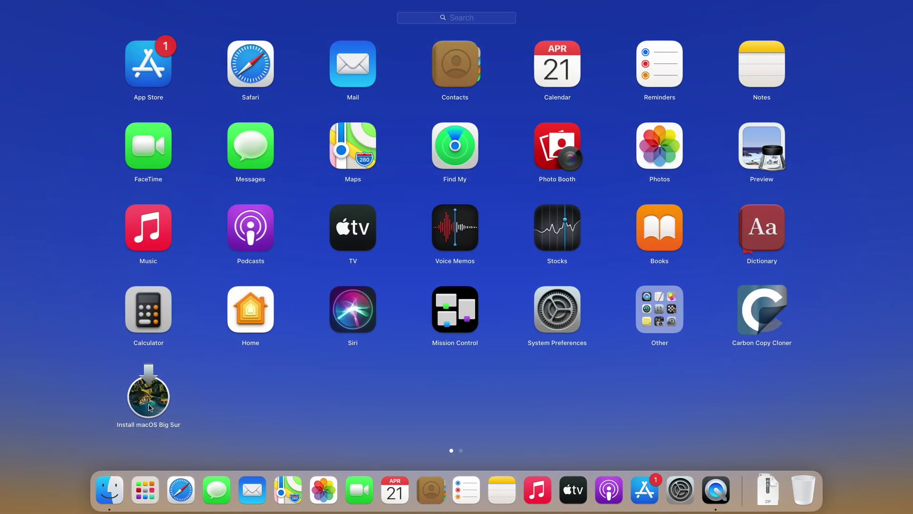
left_click(244, 377)
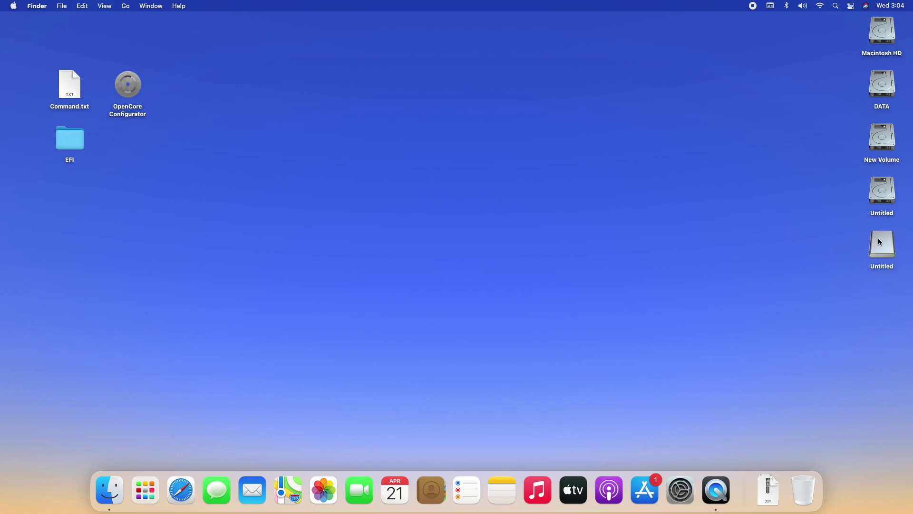
left_click(146, 490)
left_click(655, 307)
left_click(552, 288)
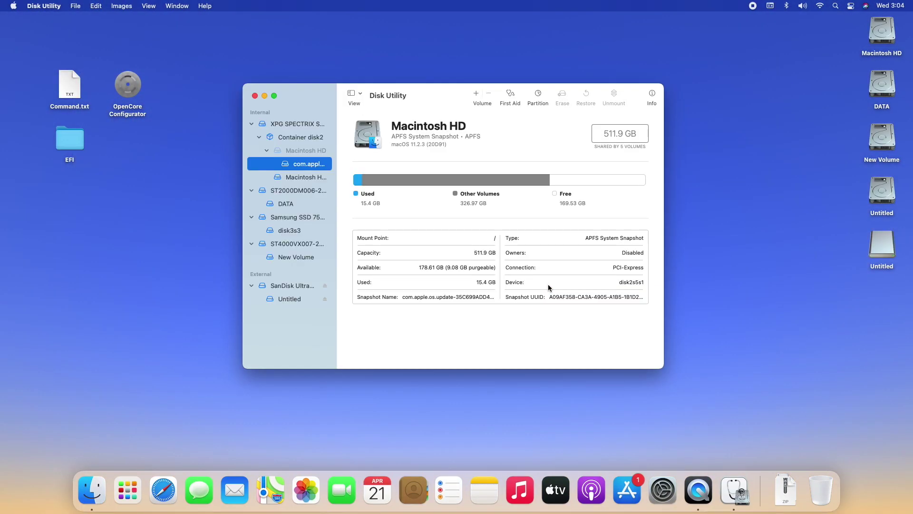
left_click(283, 288)
Erase the SanDisk drive as 'USB' with GUID Partition Map, then quit Disk Utility.
left_click(562, 95)
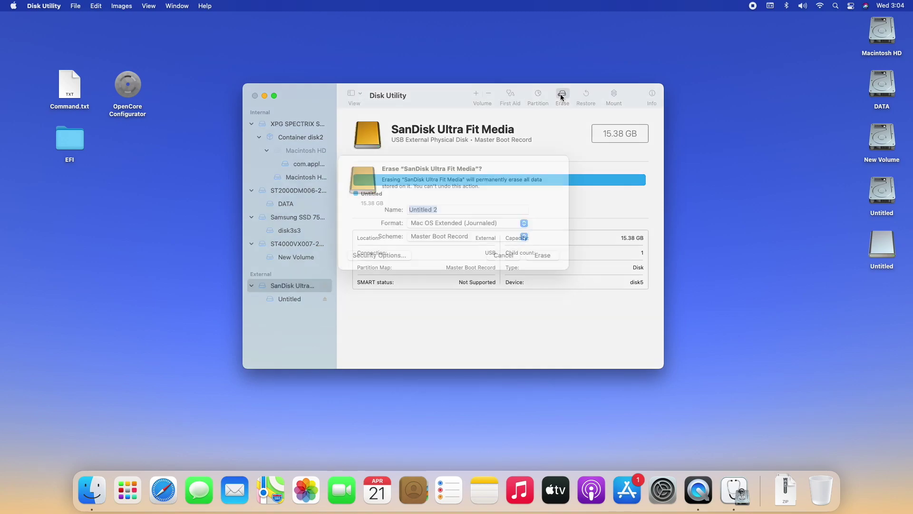
type("USB")
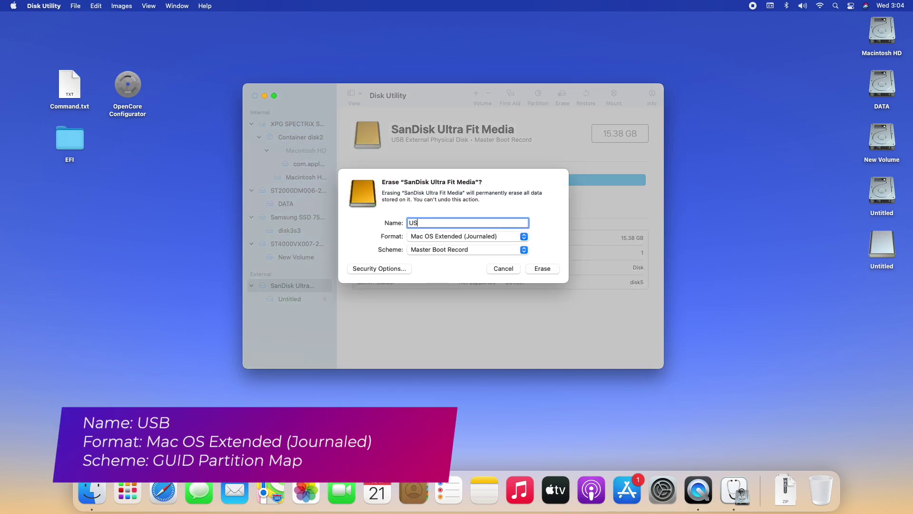
left_click(464, 249)
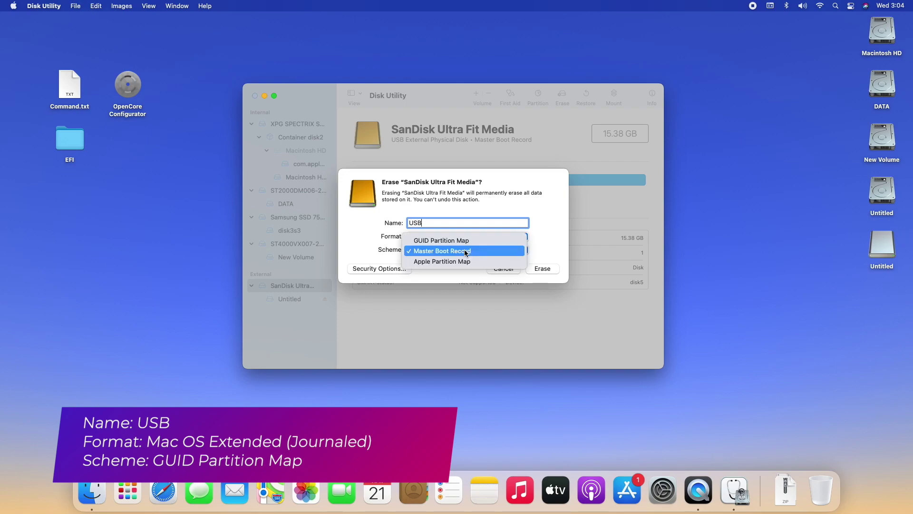
left_click(463, 247)
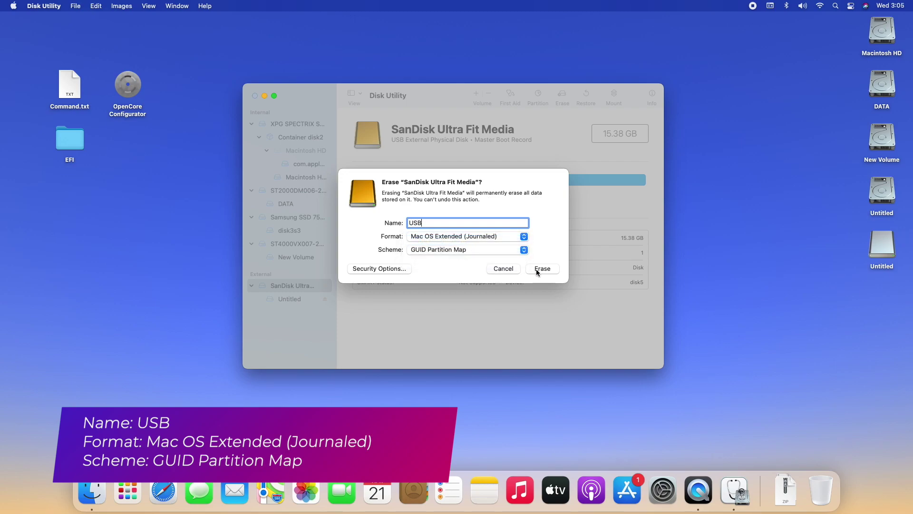
left_click(539, 269)
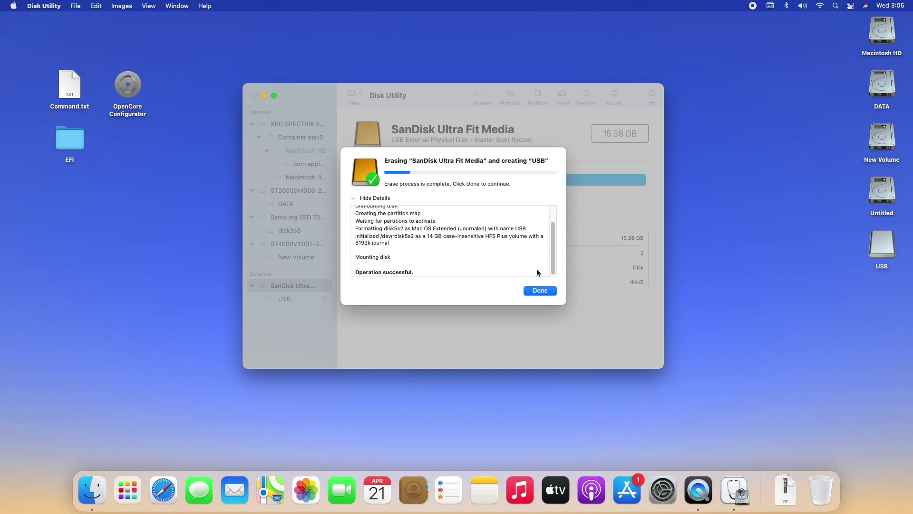
left_click(542, 291)
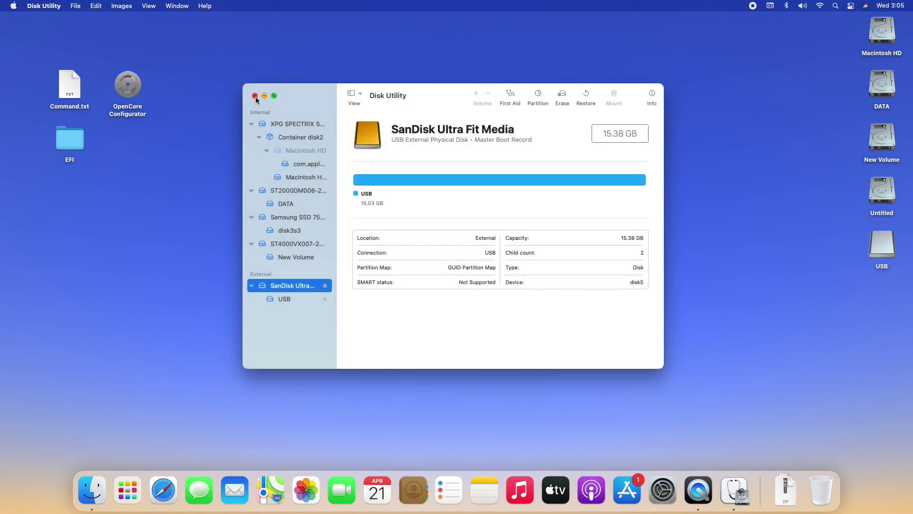
left_click(256, 96)
Copy the createinstallmedia command from Command.txt and close the text editor.
double_click(70, 88)
key("super+a")
key("super+c")
left_click(40, 6)
left_click(48, 107)
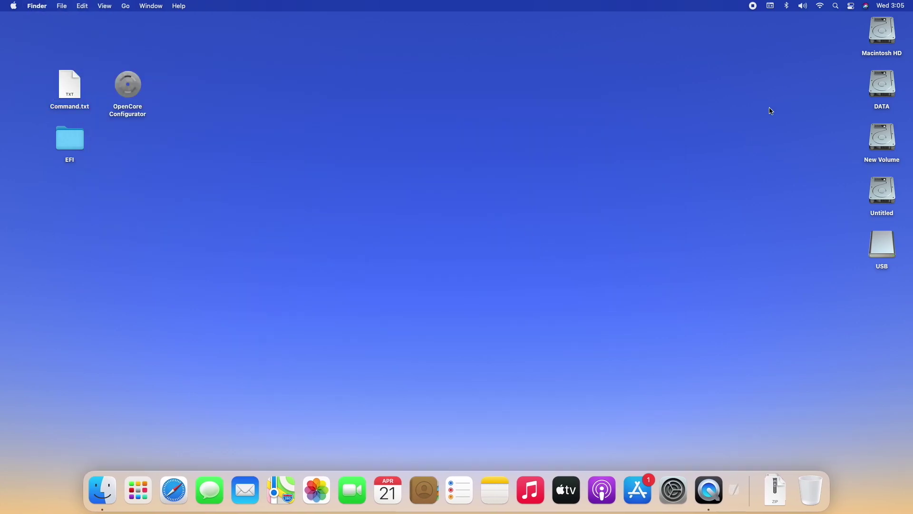
Run the pasted createinstallmedia command in Terminal, entering the admin password and confirming with Y.
key("super+space")
type("ter")
key("Return")
key("super+v")
key("Return")
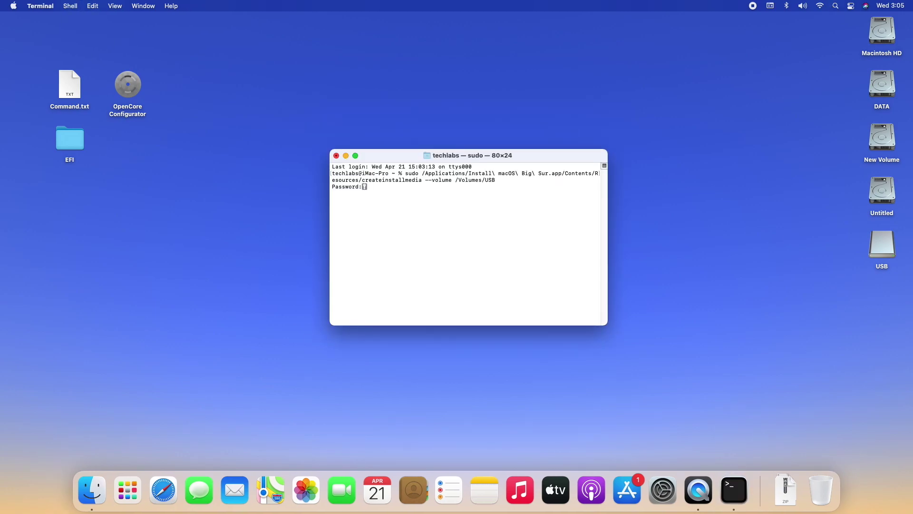
key("Return")
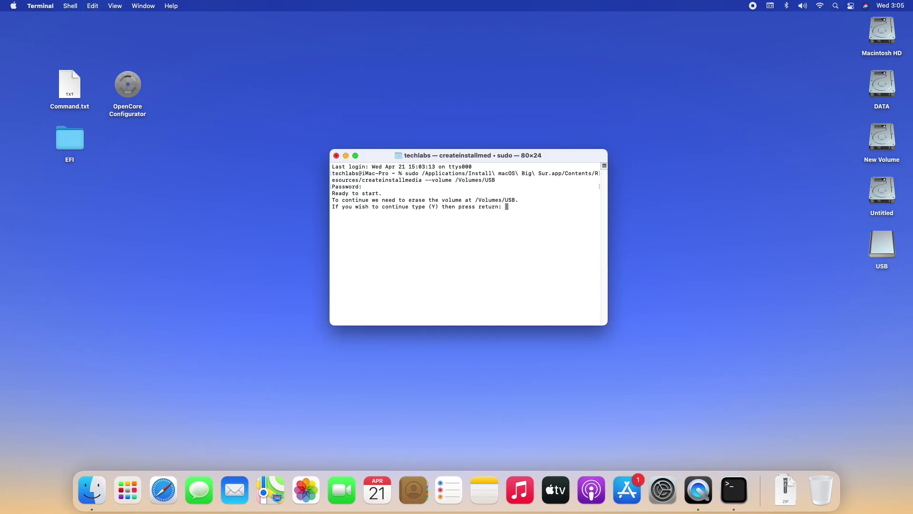
type("Y")
key("Return")
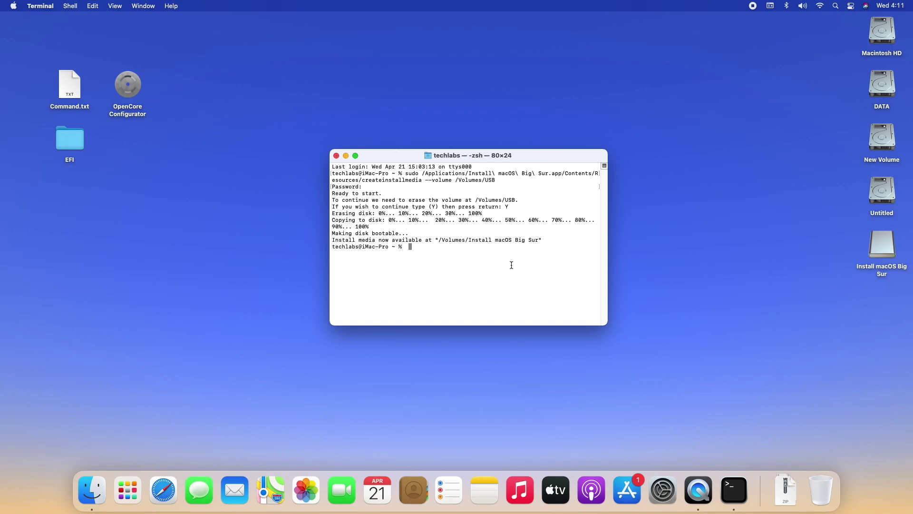
left_click(40, 5)
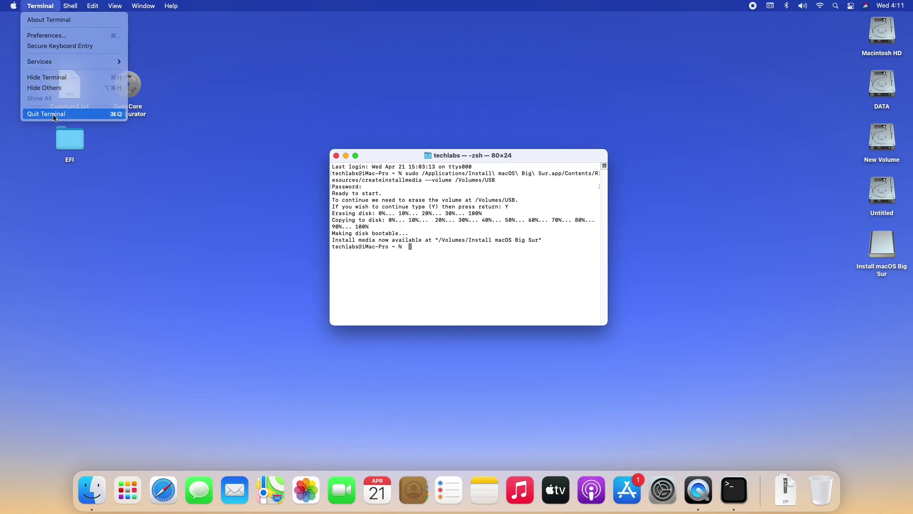
Launch OpenCore Configurator and mount the Ultra Fit stick's EFI partition, authorising with the password.
left_click(50, 114)
double_click(128, 85)
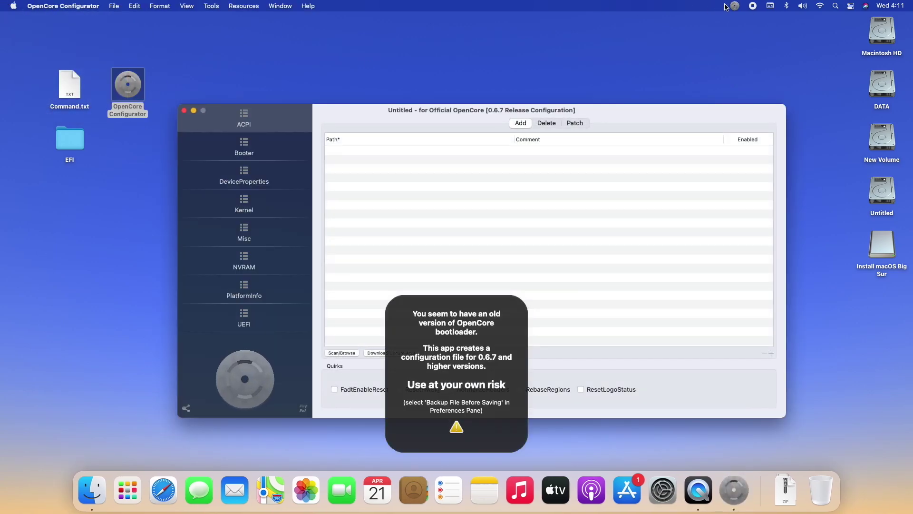
left_click(735, 6)
left_click(761, 163)
type("••")
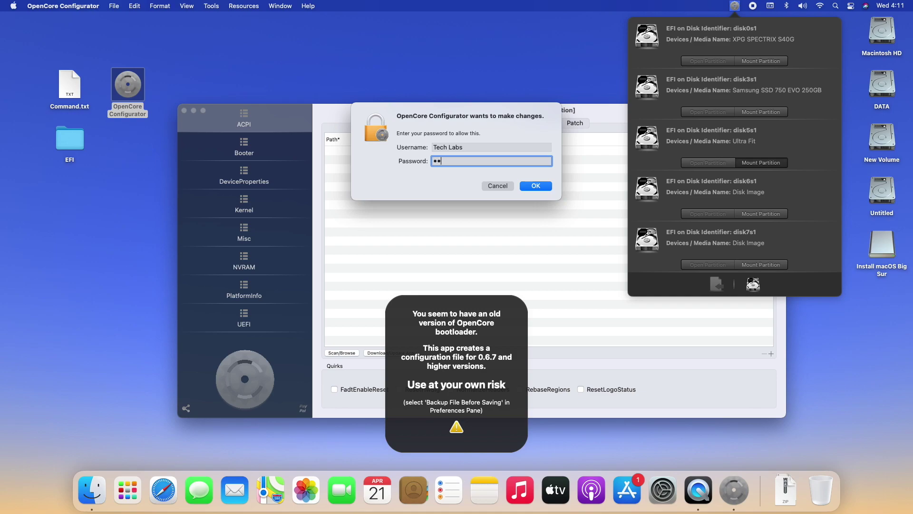
key("Return")
Quit OpenCore Configurator, select the desktop EFI folder, and open the mounted EFI drive.
left_click(63, 6)
left_click(57, 138)
left_click(71, 134)
double_click(882, 300)
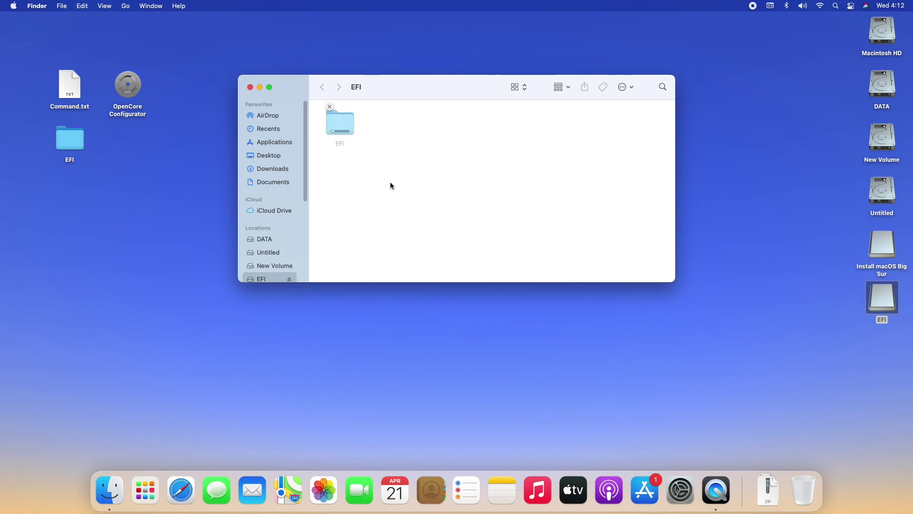
Open the Install macOS Big Sur drive to copy OpenCore Configurator onto it.
left_click(251, 87)
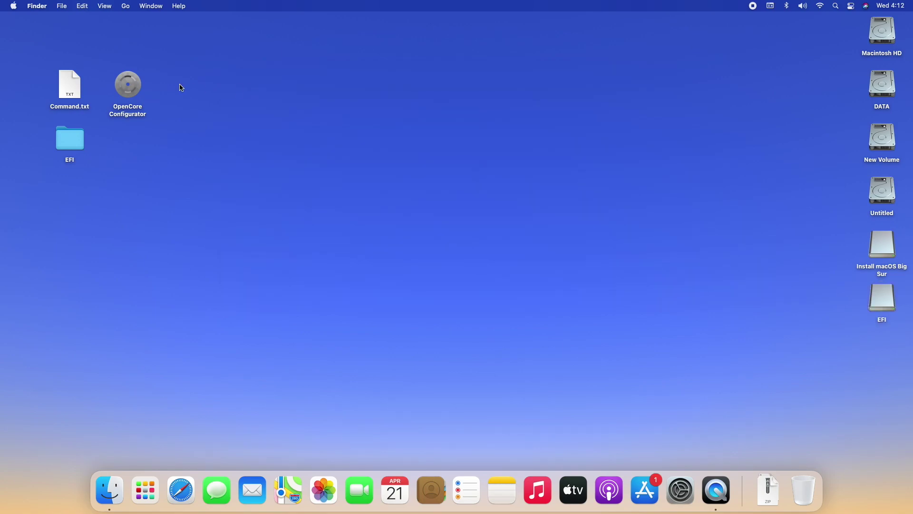
double_click(881, 245)
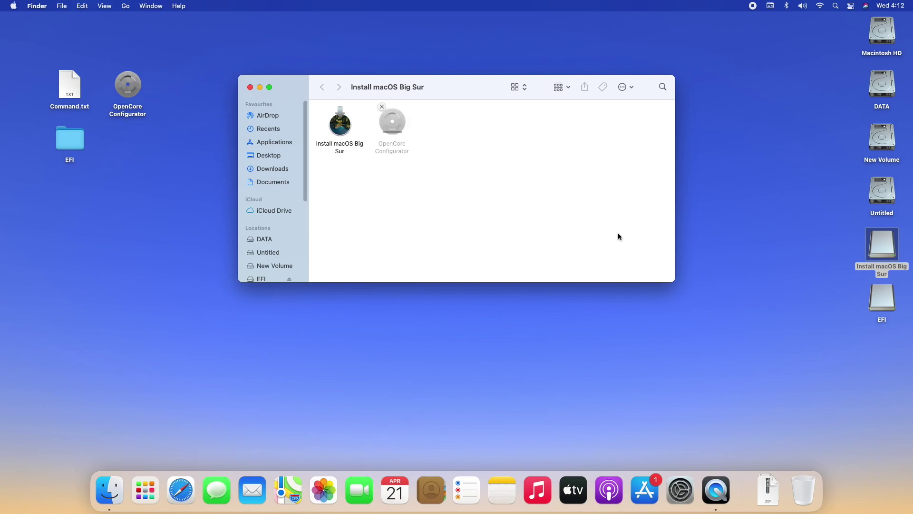
left_click(251, 88)
Eject both the Install macOS Big Sur and EFI drives together.
left_click_drag(851, 248, 908, 310)
right_click(881, 305)
left_click(823, 300)
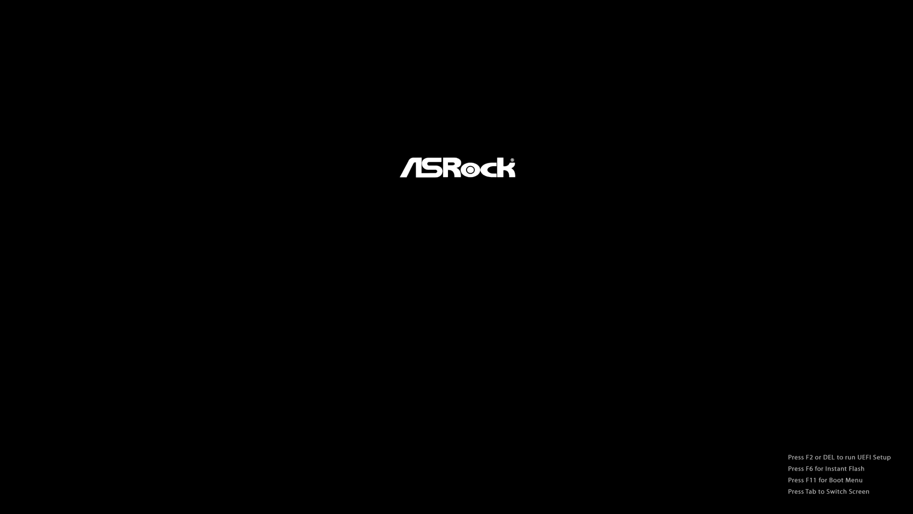
Enter UEFI setup and load the UEFI default settings from the Exit page.
key("Delete")
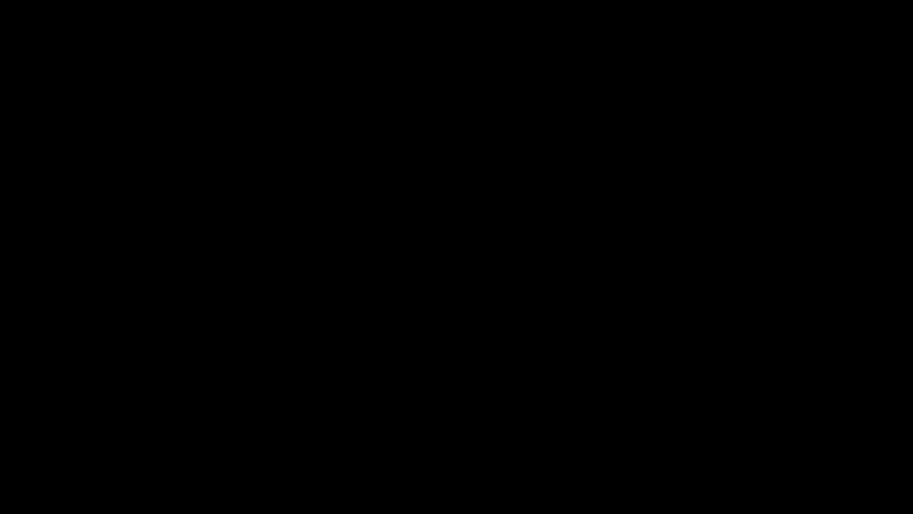
key("Right")
key("Right")
key("Right")
key("Right")
key("Right")
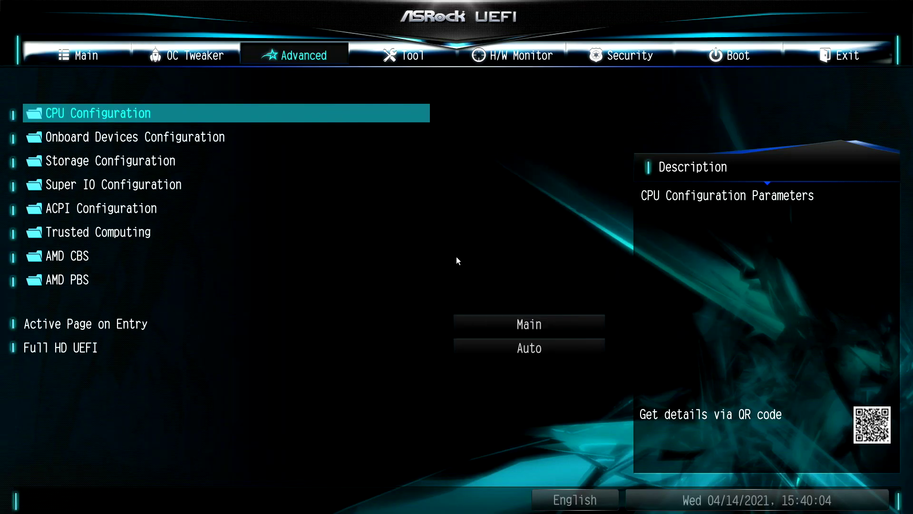
key("Right")
key("Right")
key("Down")
key("Down")
key("Down")
key("Return")
key("Return")
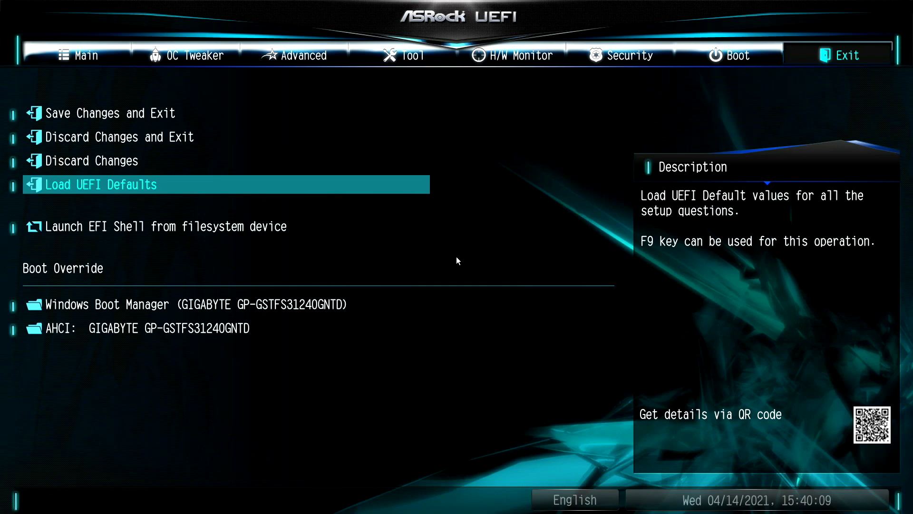
key("Up")
key("Up")
key("Up")
key("Return")
key("Return")
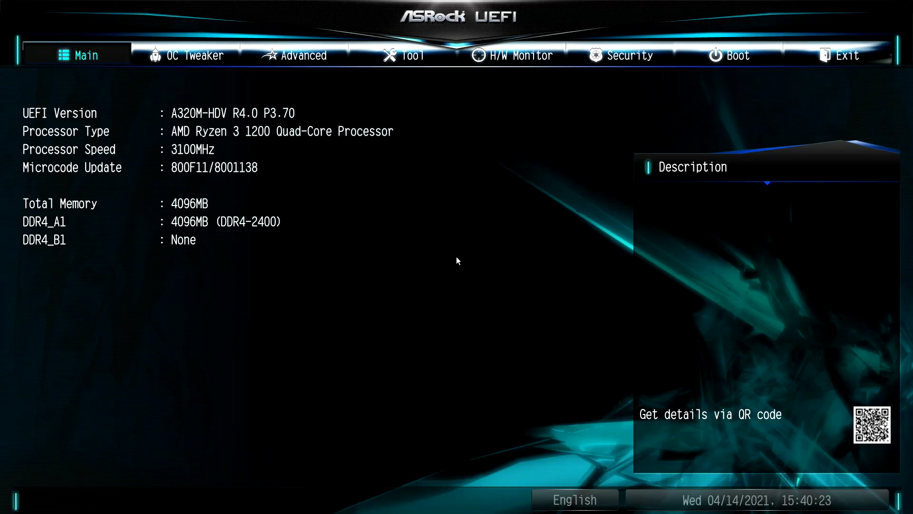
Set Serial Port to Disabled under Advanced > Super IO Configuration.
key("Right")
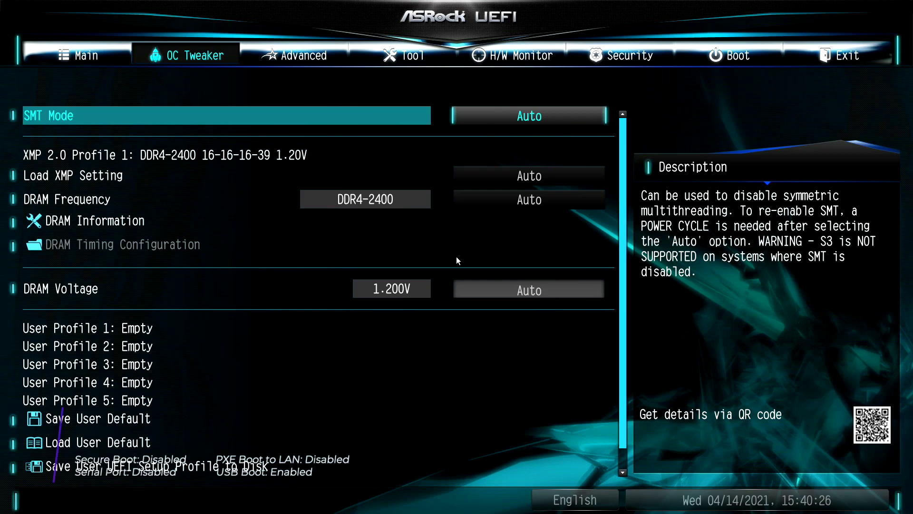
key("Right")
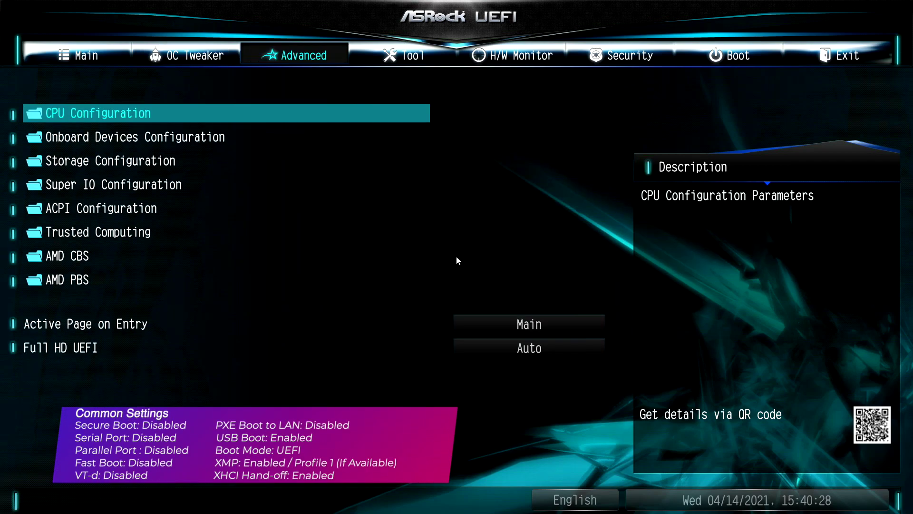
key("Down")
key("Down")
key("Down")
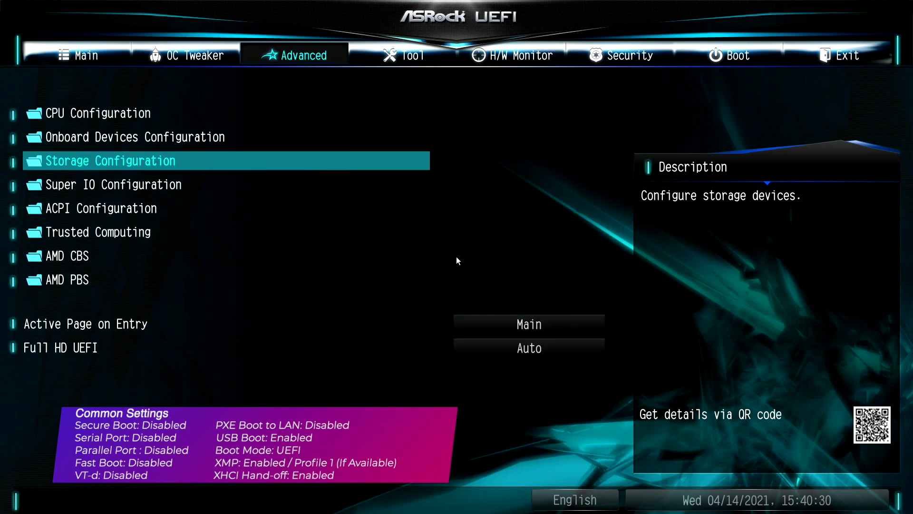
key("Return")
key("Return")
key("Up")
key("Return")
key("Escape")
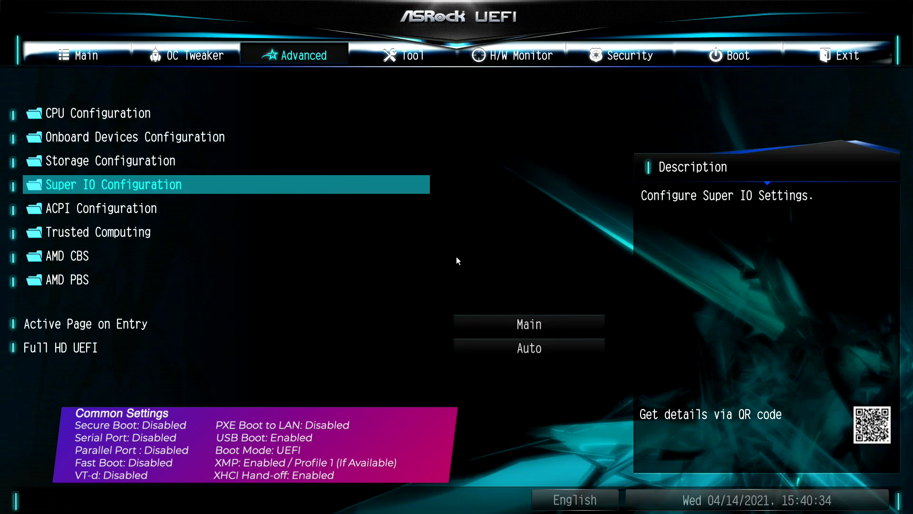
Save the changes and exit UEFI setup.
key("Right")
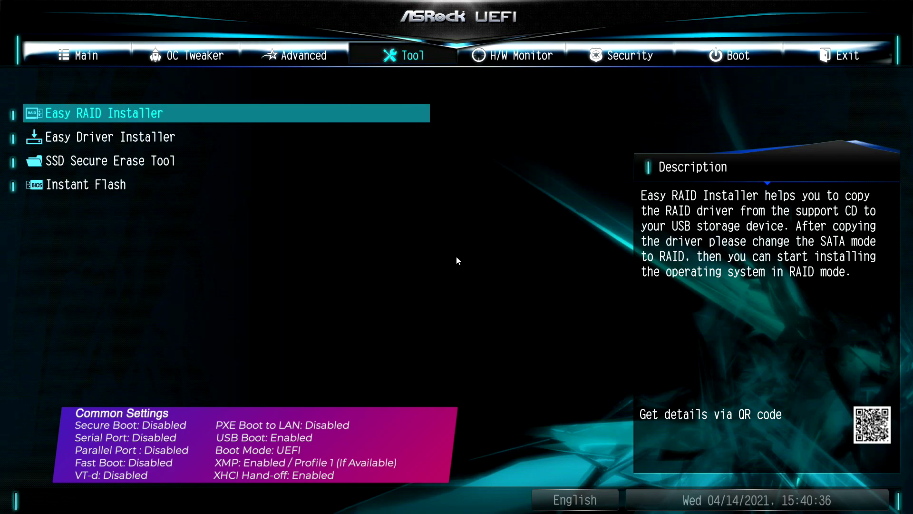
key("Right")
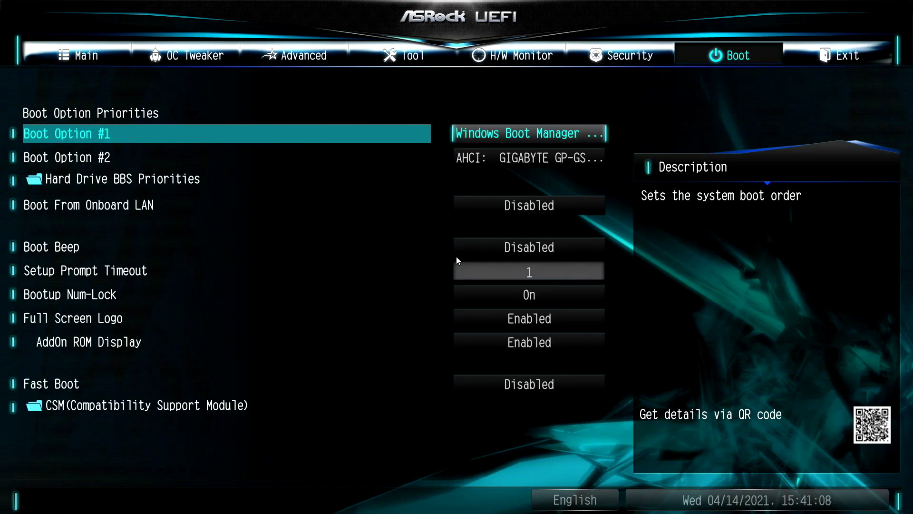
key("Right")
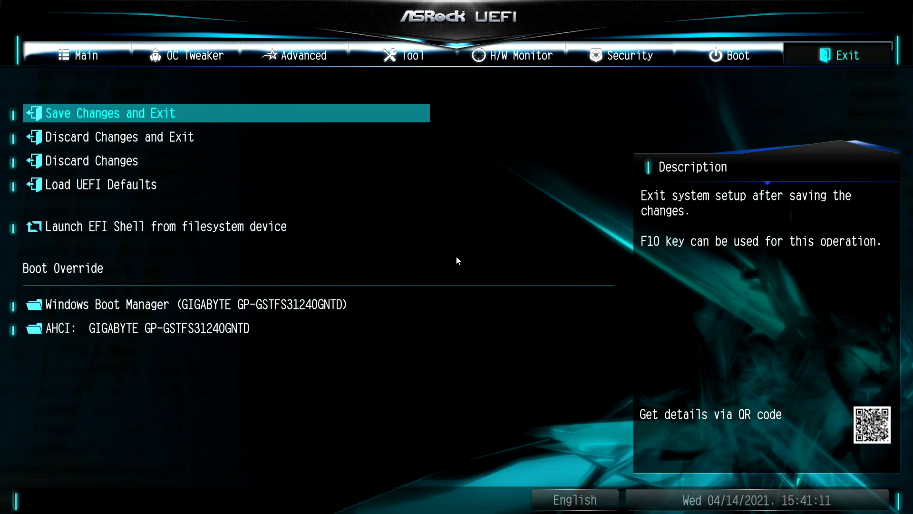
key("Return")
key("Return")
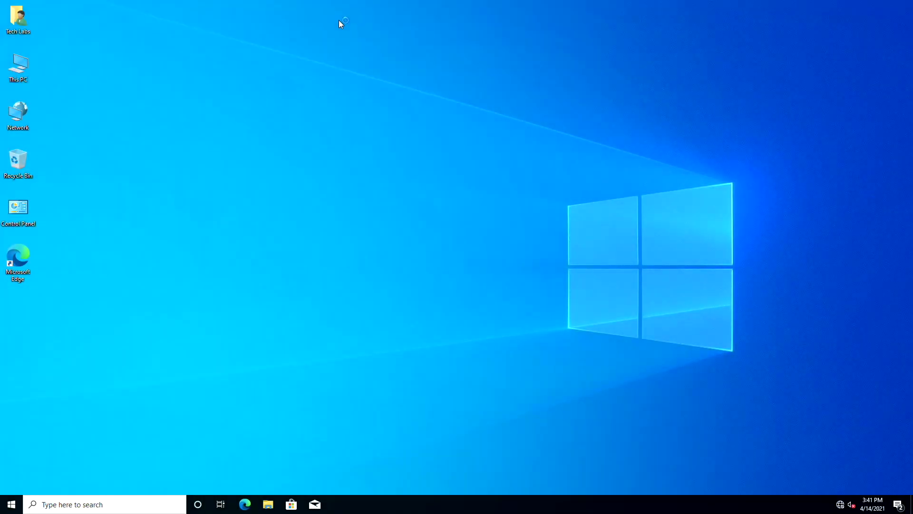
Open Computer Management from This PC's Manage option and show Disk Management.
right_click(26, 59)
left_click(55, 92)
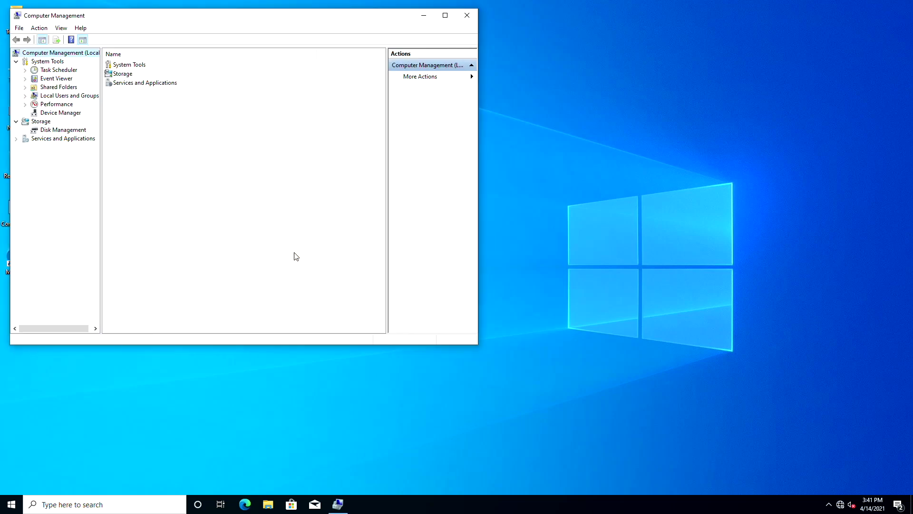
left_click(70, 131)
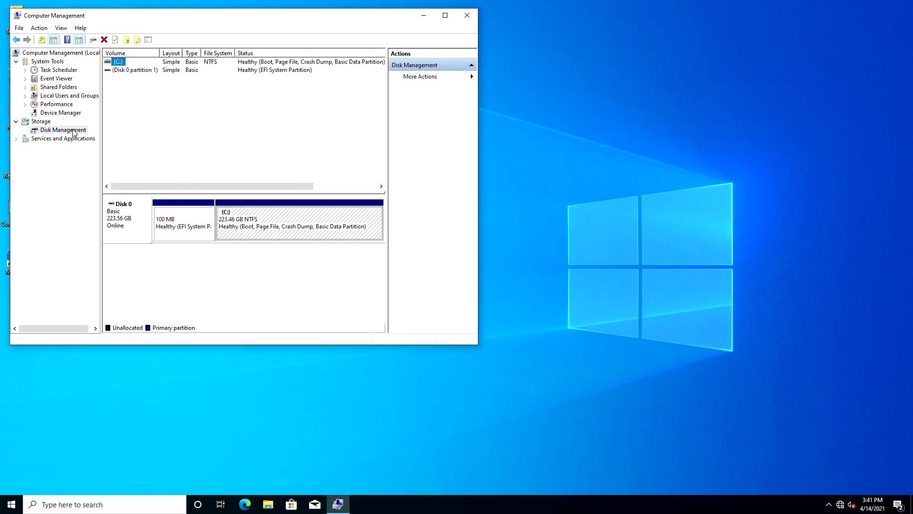
Shrink the C: volume by 102400 MB to leave 100 GB unallocated.
left_click(354, 228)
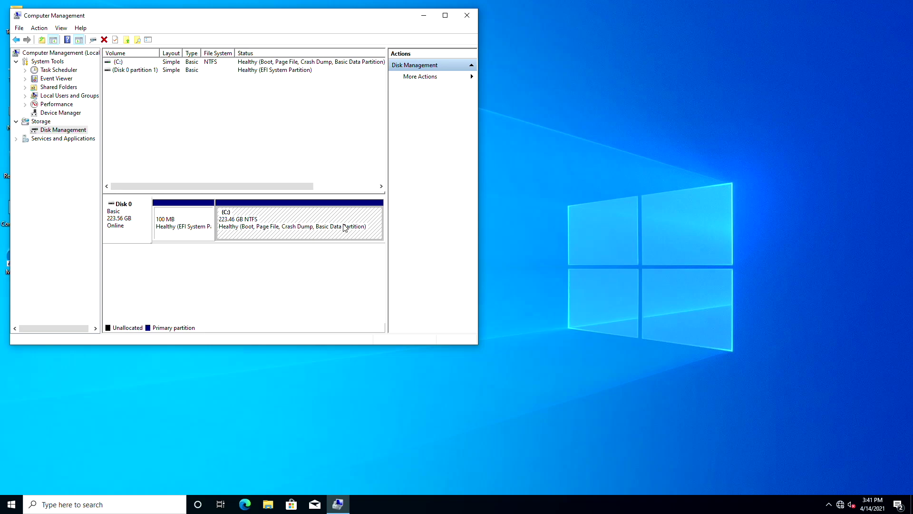
right_click(261, 218)
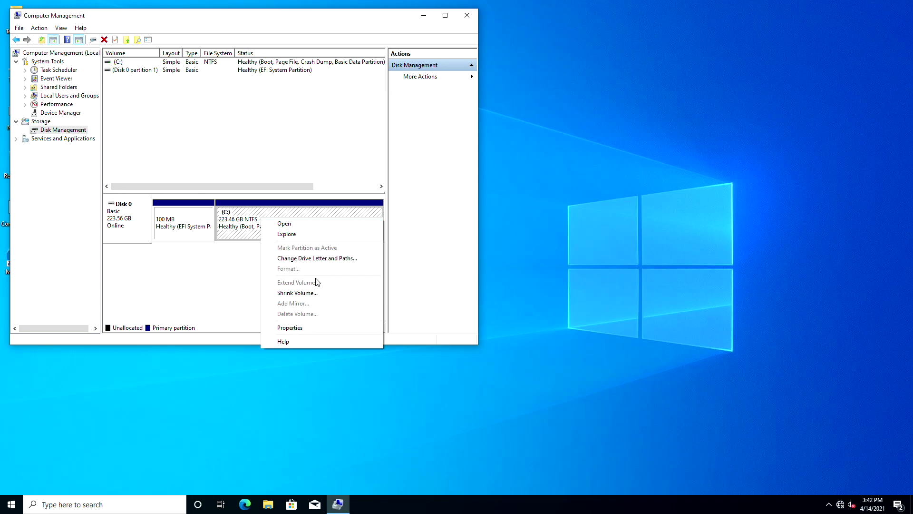
left_click(314, 293)
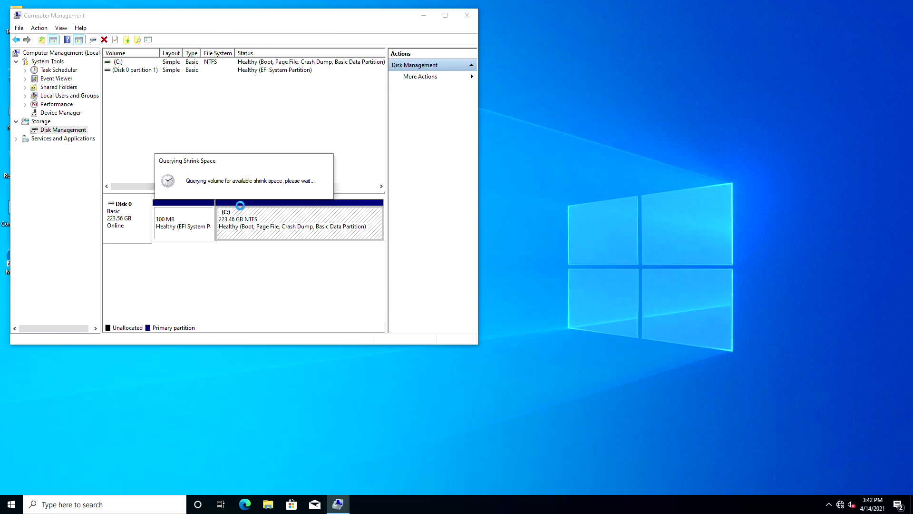
type("102400")
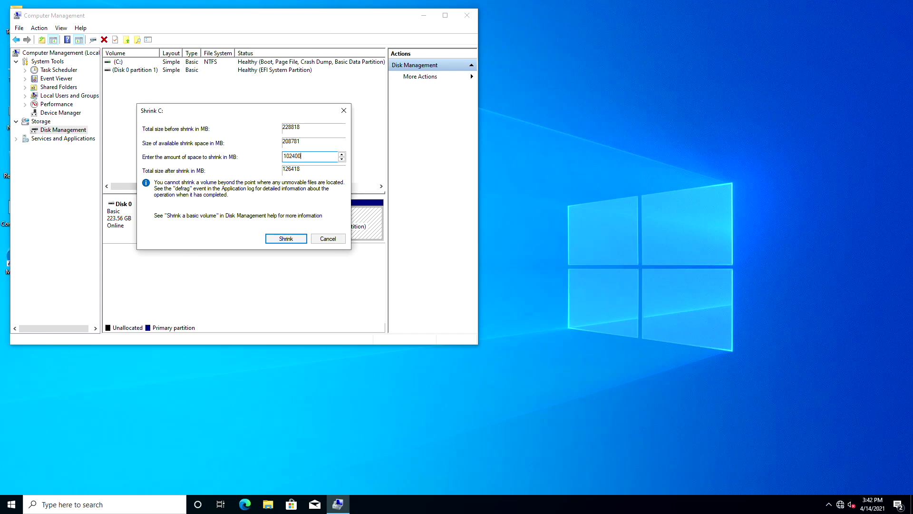
key("Return")
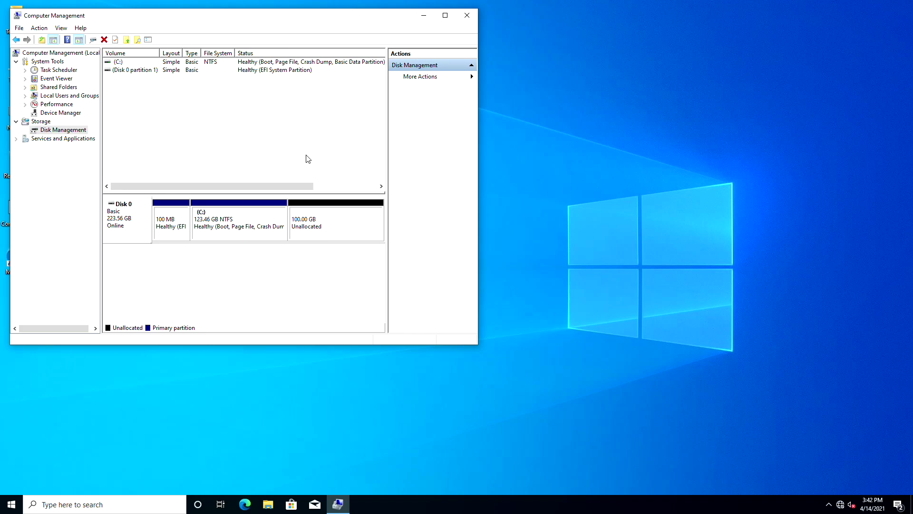
right_click(337, 231)
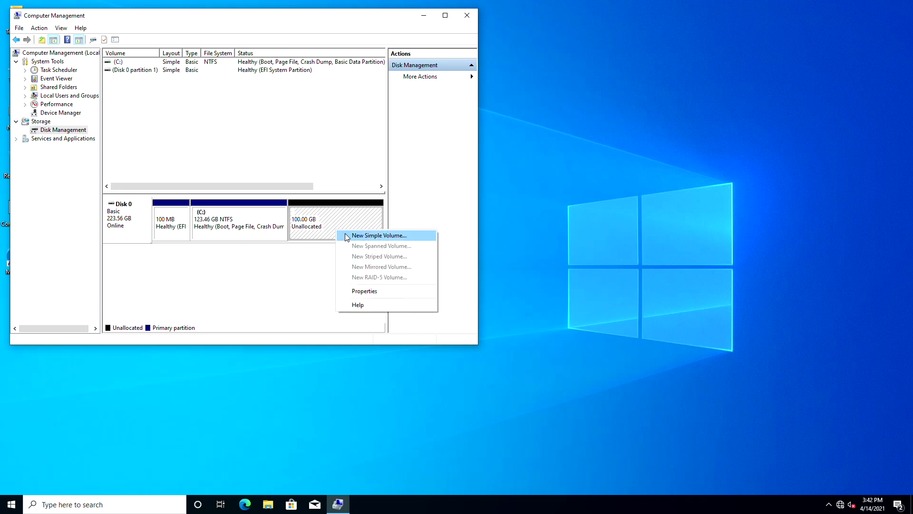
Create a full-size 102400 MB NTFS simple volume with the default drive letter.
left_click(347, 235)
left_click(287, 232)
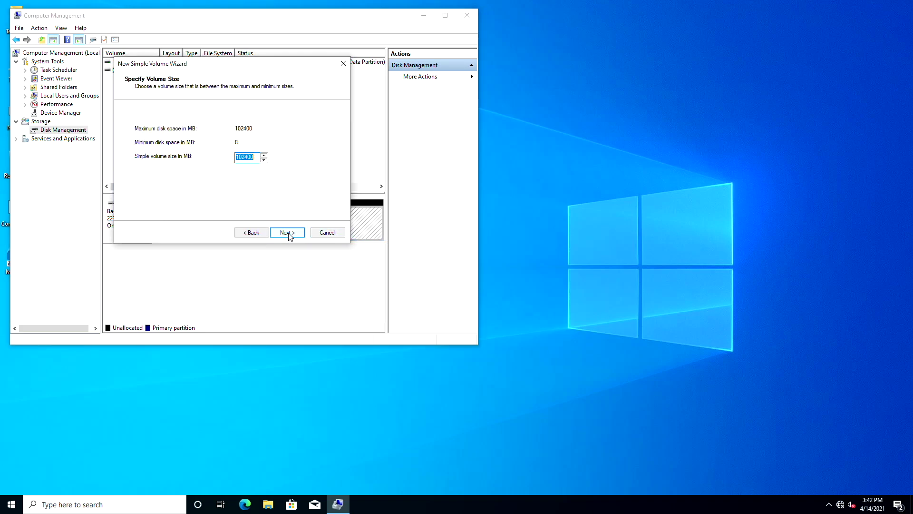
left_click(288, 233)
left_click(289, 233)
left_click(288, 233)
left_click(288, 232)
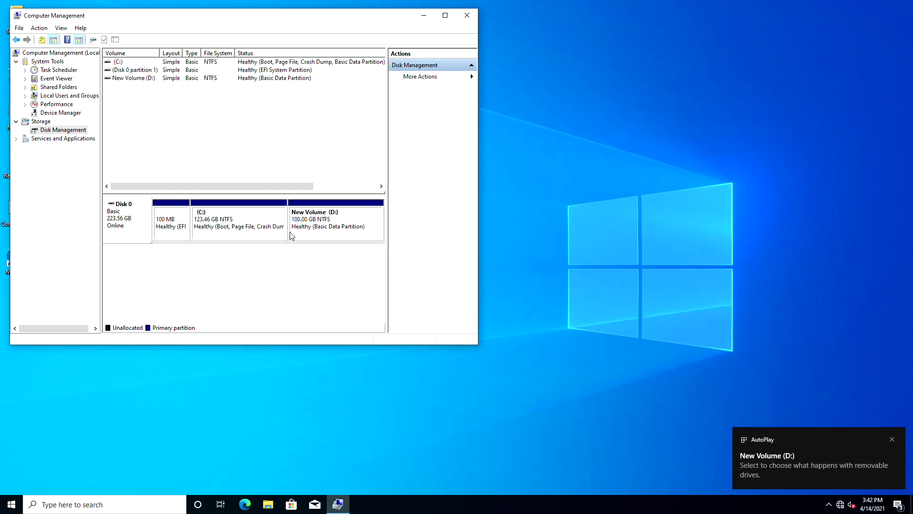
Close Computer Management and restart the computer.
left_click(466, 14)
left_click(11, 504)
left_click(12, 484)
left_click(37, 457)
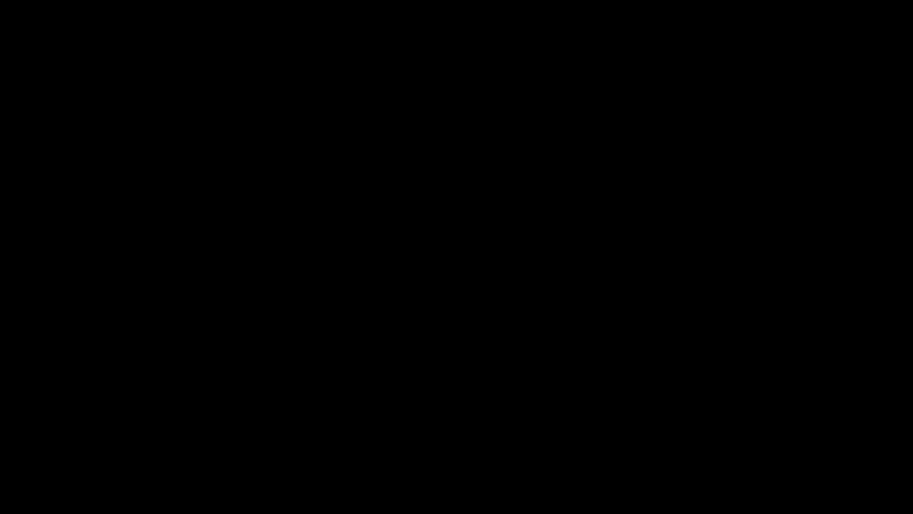
Boot the SanDisk USB via the F11 boot menu, then pick Install macOS Big Sur in OpenCore.
key("F11")
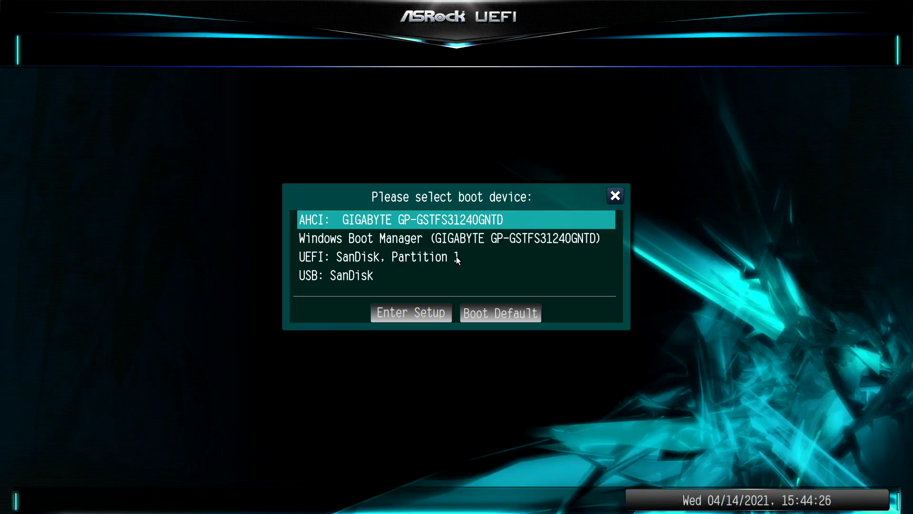
key("Down")
key("Down")
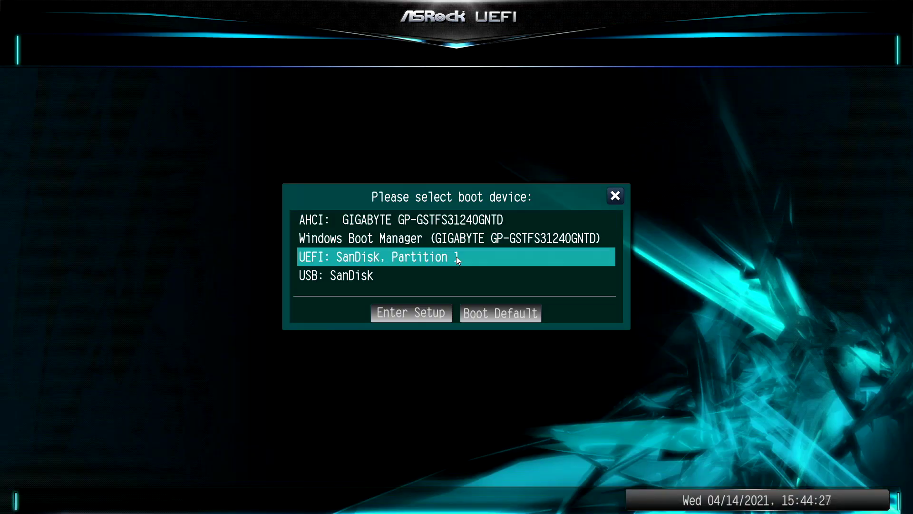
key("Return")
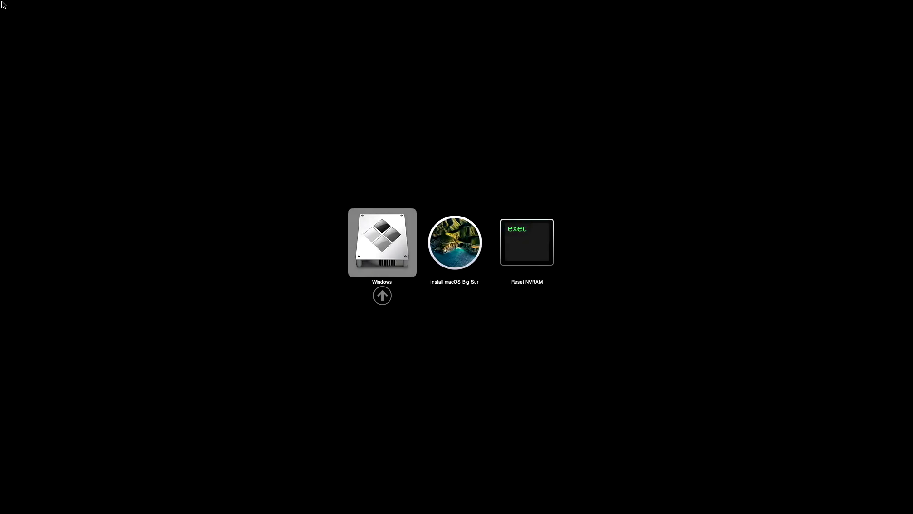
key("Right")
key("Return")
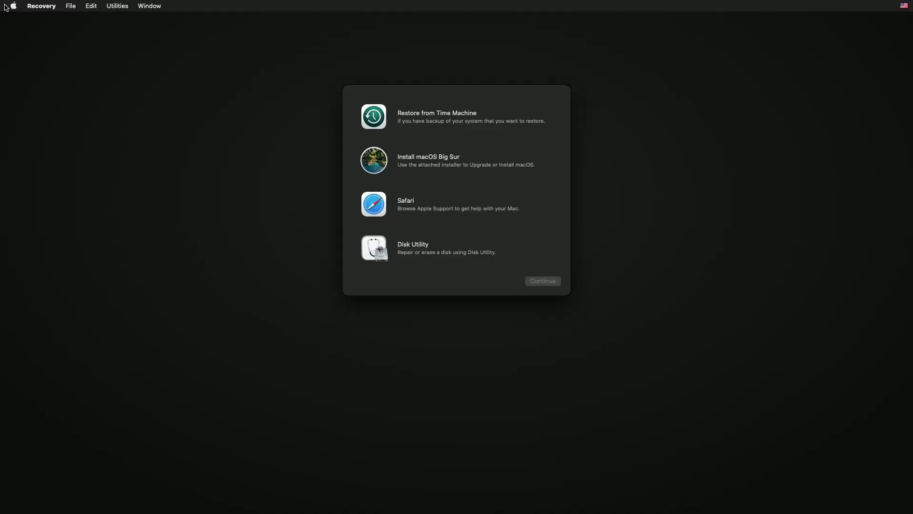
Open Disk Utility in Recovery, show all devices, and select the 107 GB New Volume.
left_click(402, 238)
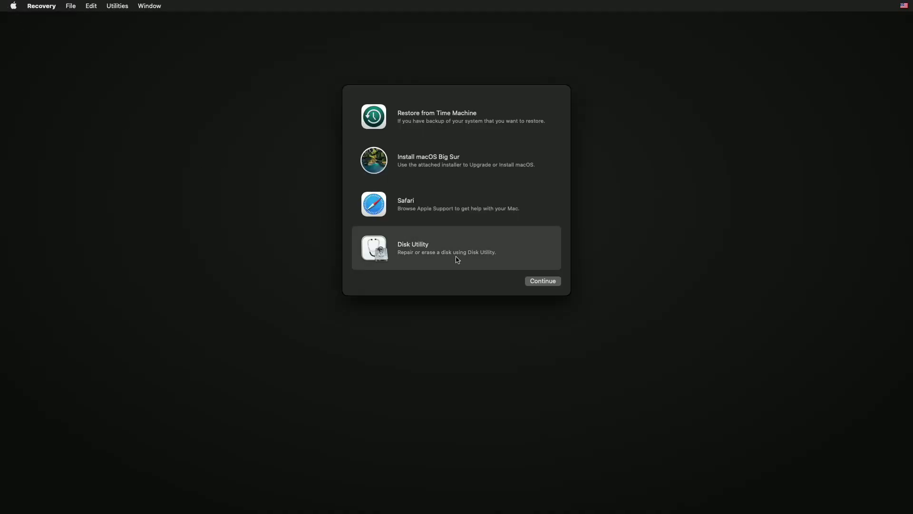
left_click(546, 283)
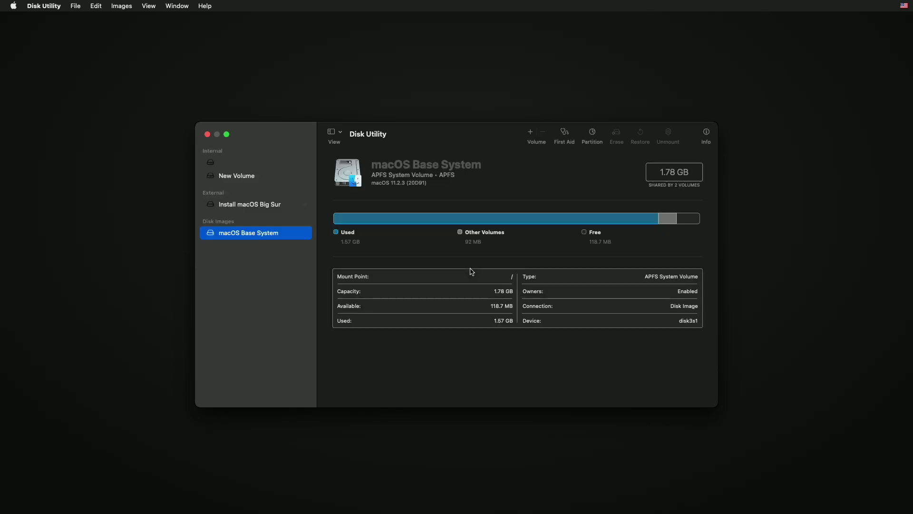
left_click(335, 136)
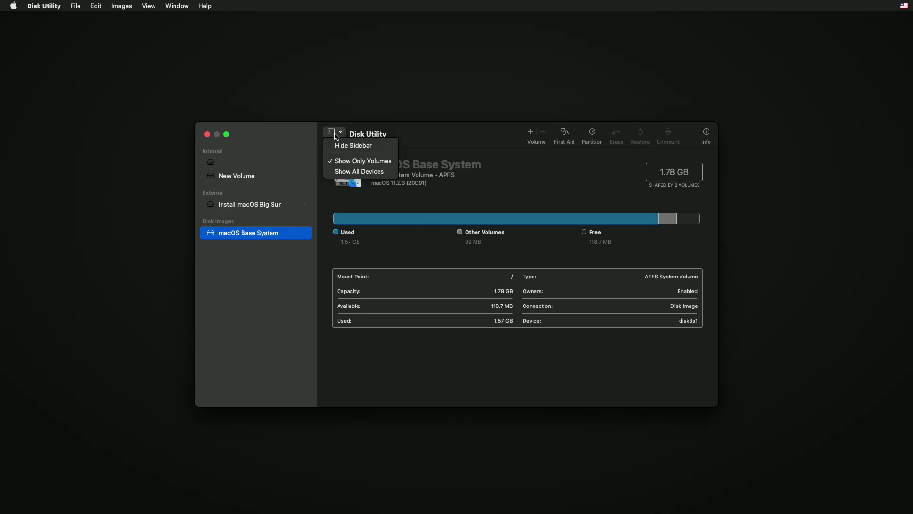
left_click(349, 172)
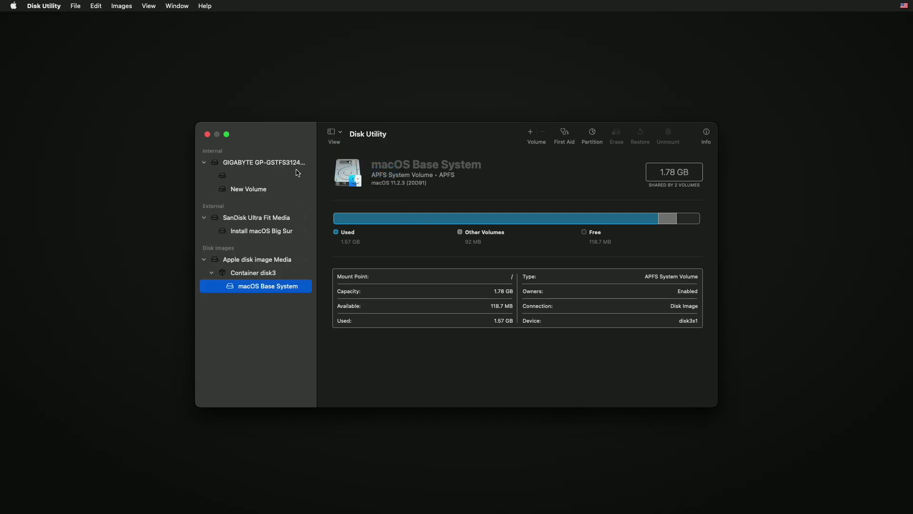
left_click(247, 189)
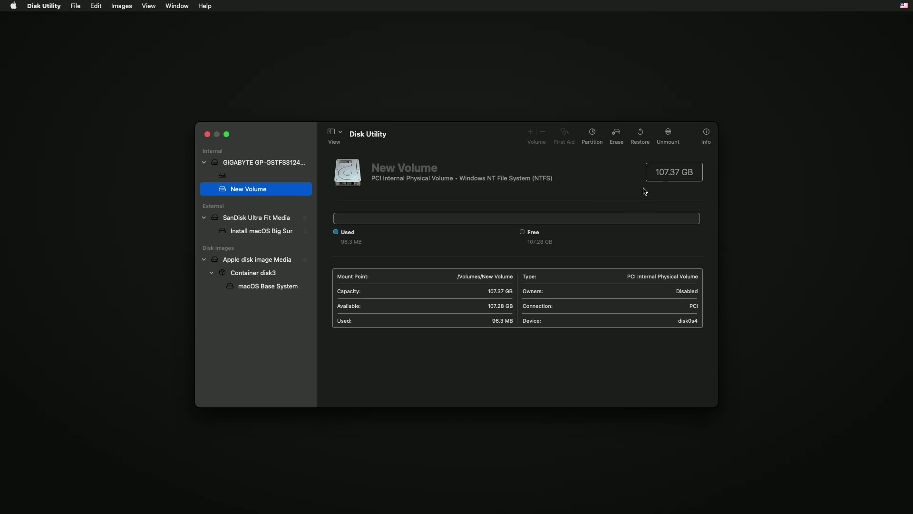
Erase New Volume as APFS 'Macintosh HD', then choose Install macOS Big Sur.
left_click(615, 135)
type("Macintosh HD")
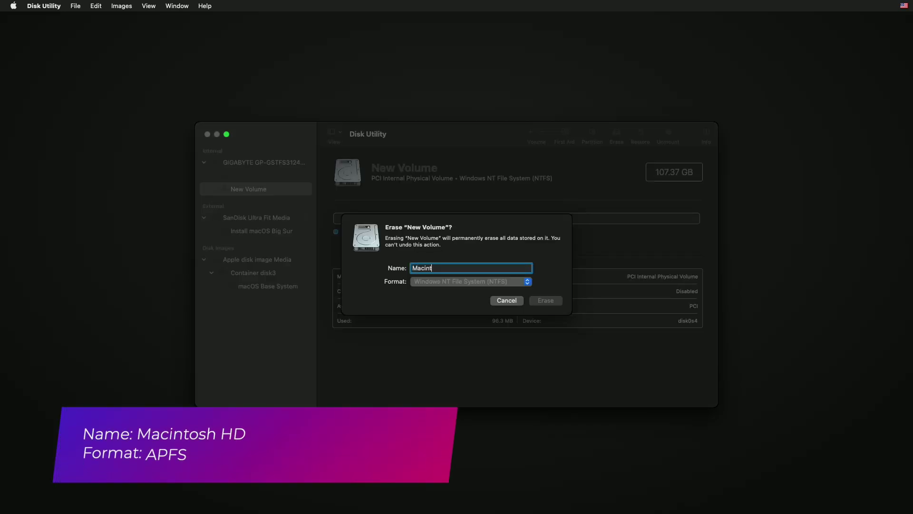
left_click(520, 282)
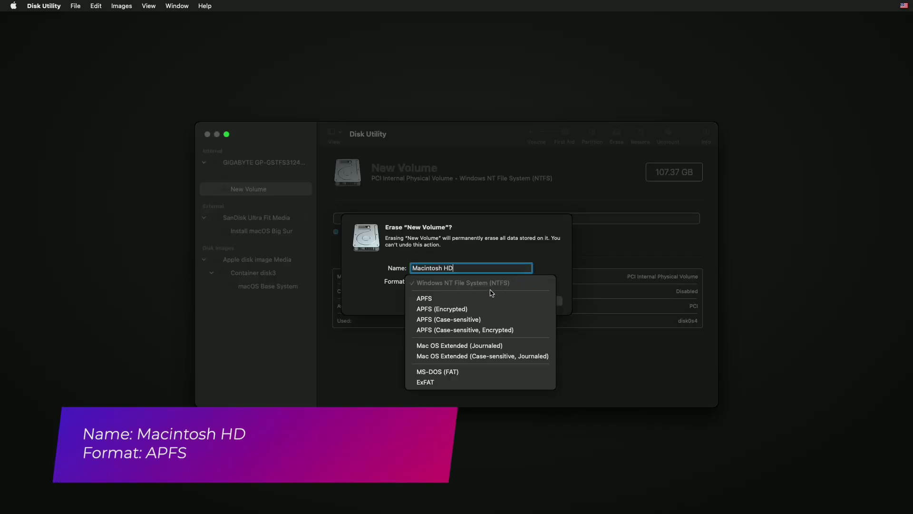
left_click(474, 299)
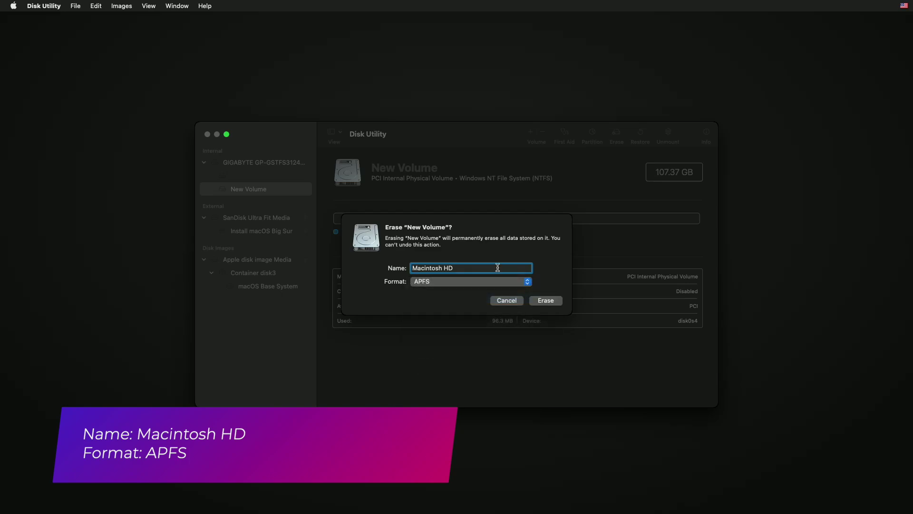
left_click(549, 301)
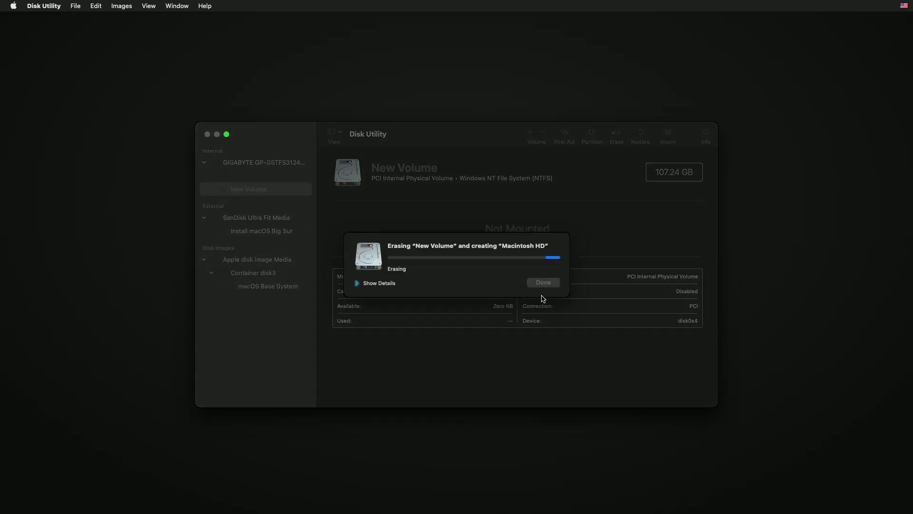
left_click(366, 284)
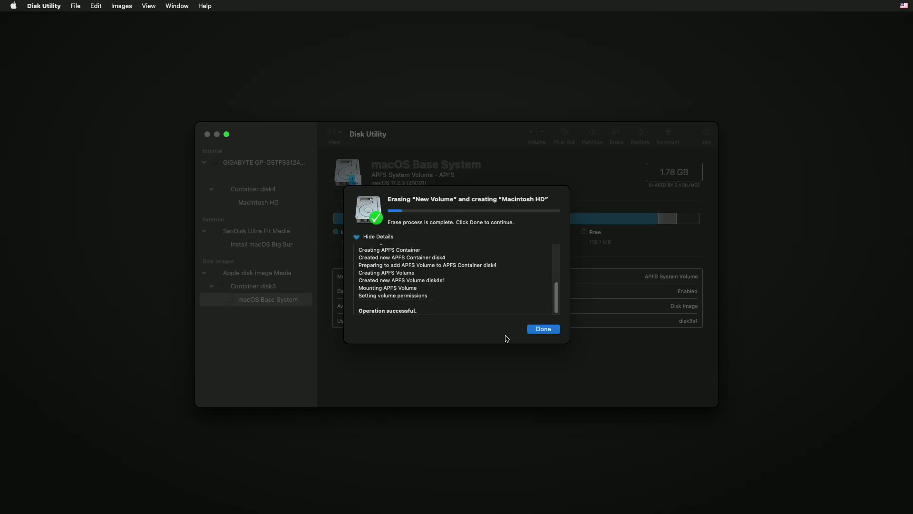
left_click(541, 331)
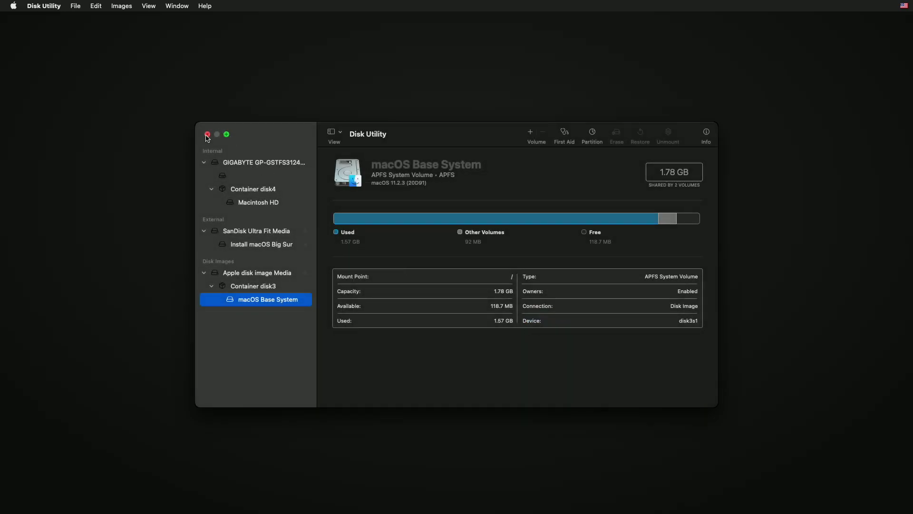
left_click(207, 134)
left_click(429, 165)
Launch the Big Sur installer, accept the licence, and install onto Macintosh HD.
left_click(556, 281)
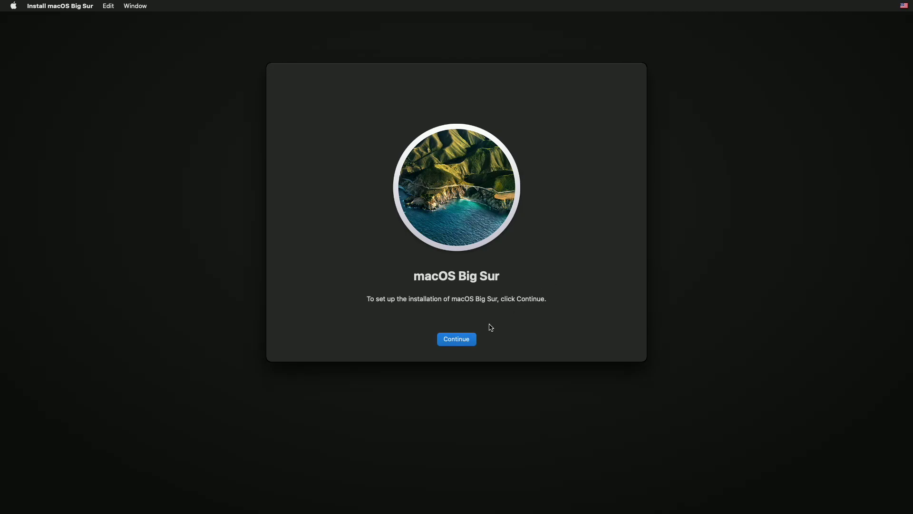
left_click(476, 339)
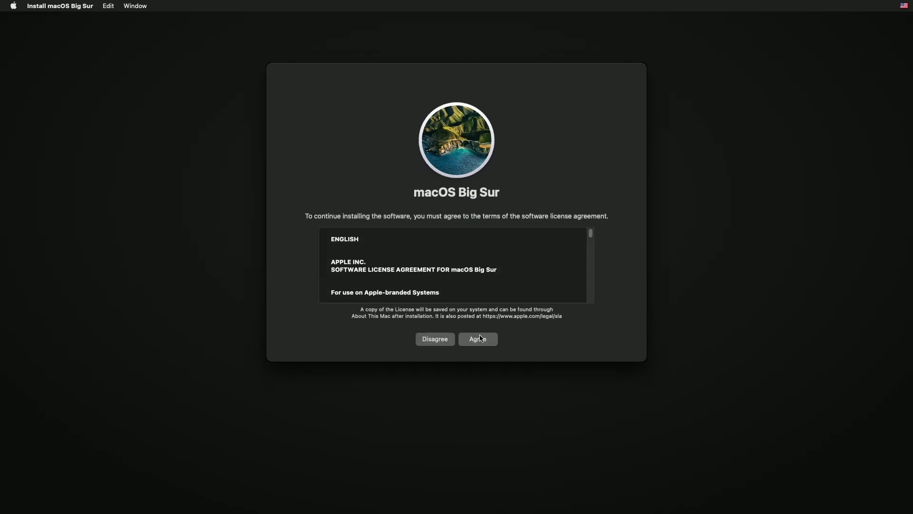
left_click(497, 339)
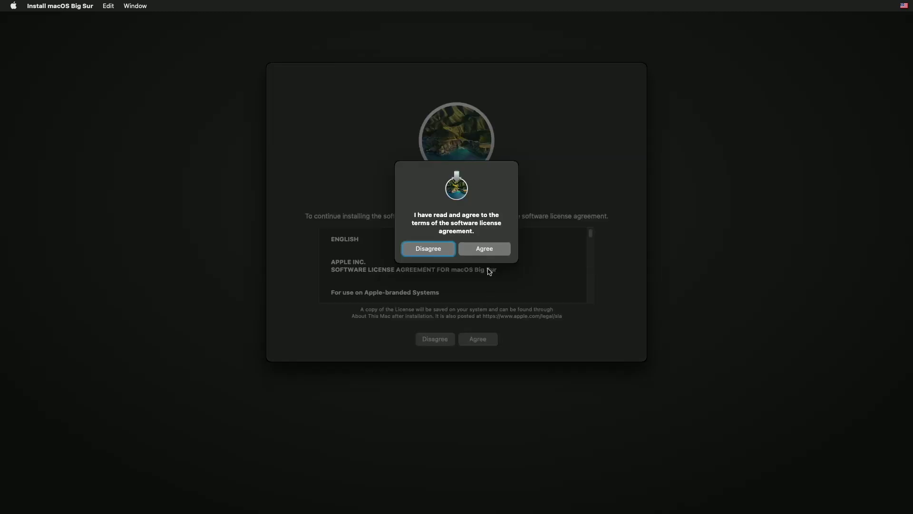
left_click(498, 248)
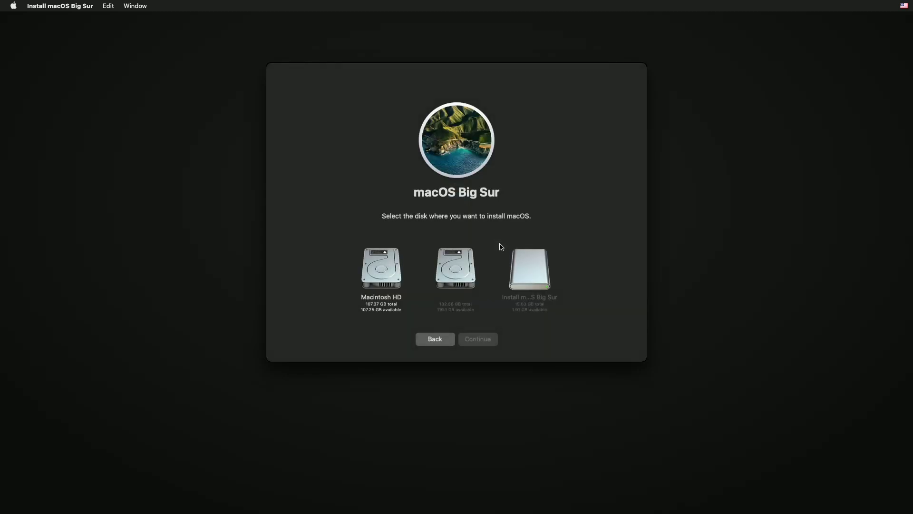
left_click(388, 284)
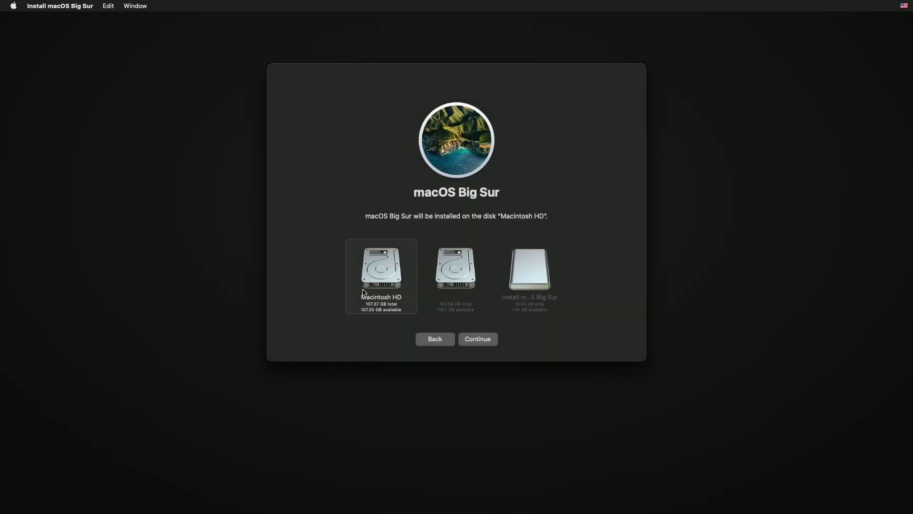
left_click(491, 339)
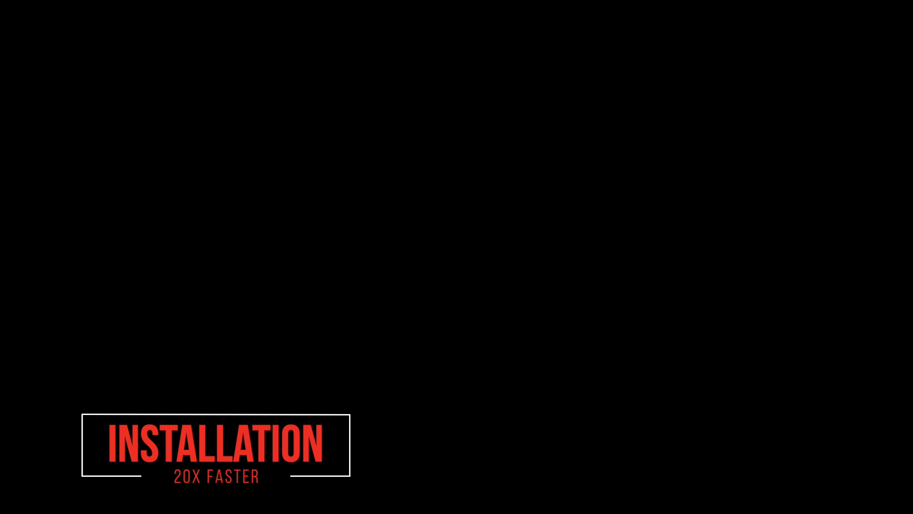
Boot from UEFI: SanDisk, Partition 1 and pick the macOS Installer entry in OpenCore.
key("F11")
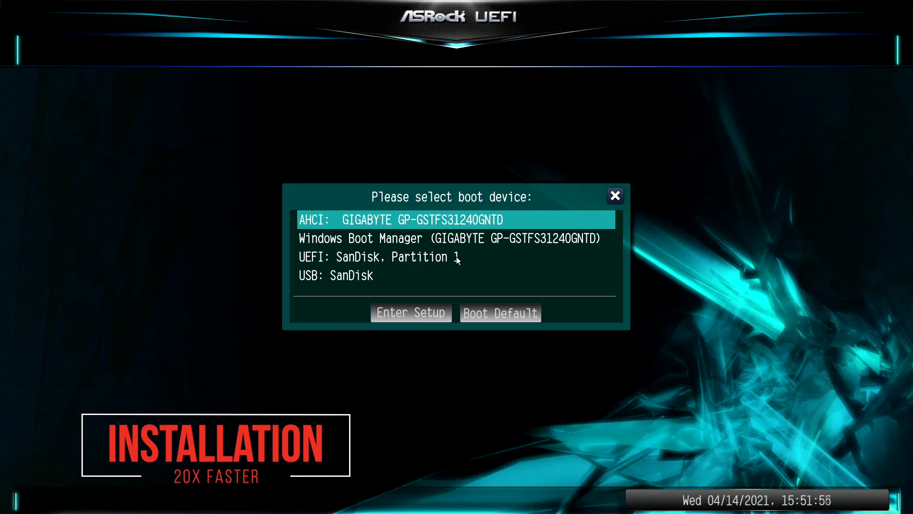
key("Down")
key("Down")
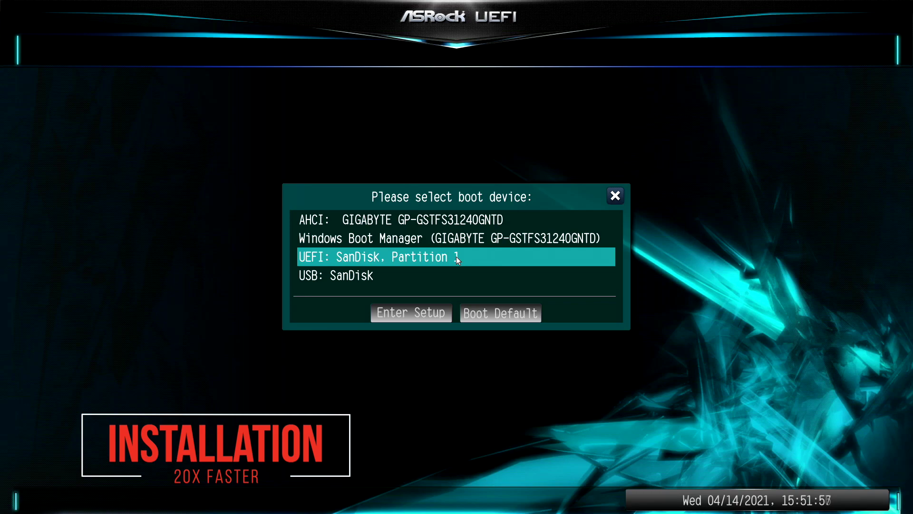
key("Return")
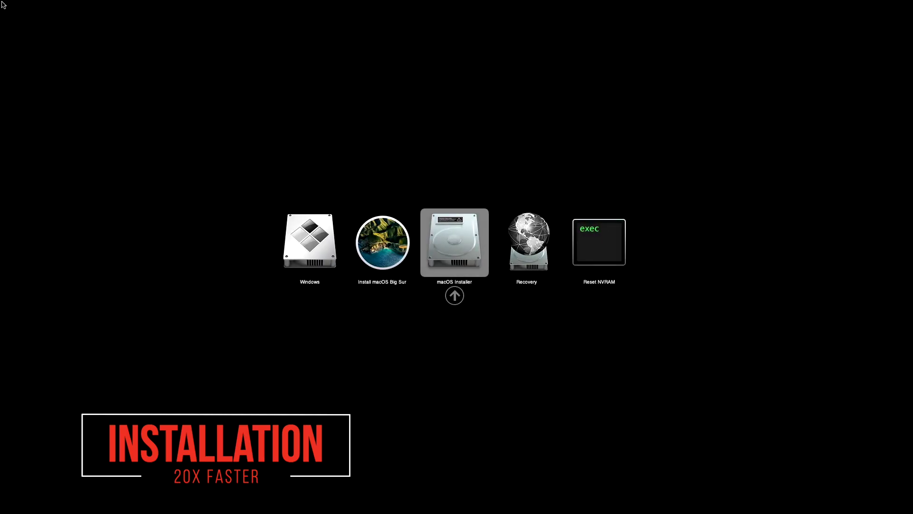
key("Return")
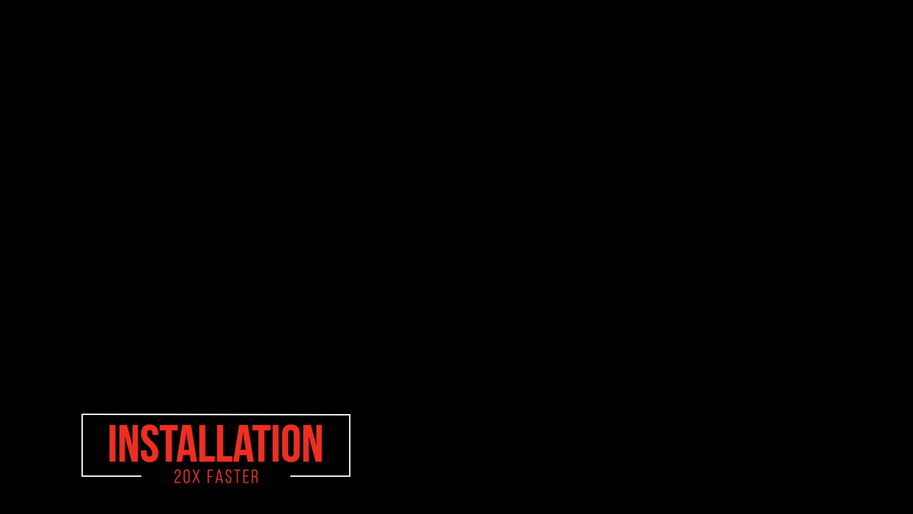
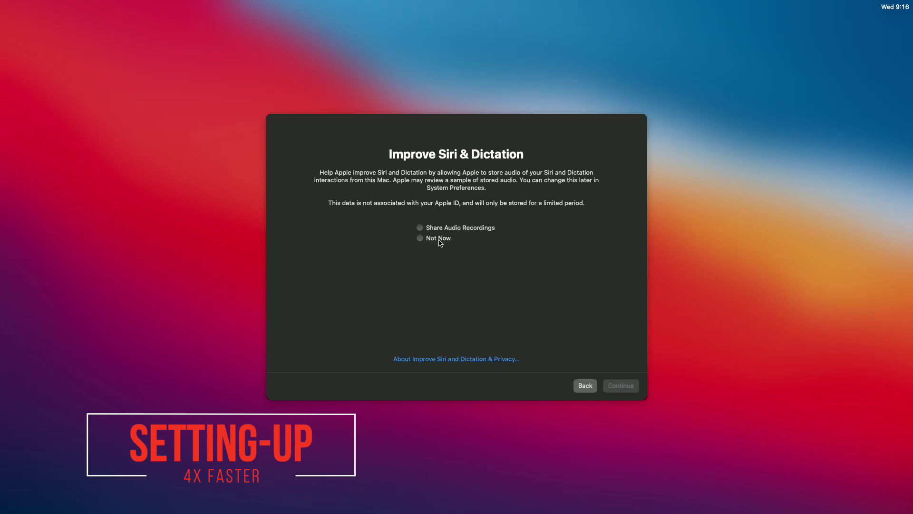
Choose Not Now for sharing Siri & Dictation recordings and keep the Light look to finish setup.
left_click(442, 239)
left_click(621, 385)
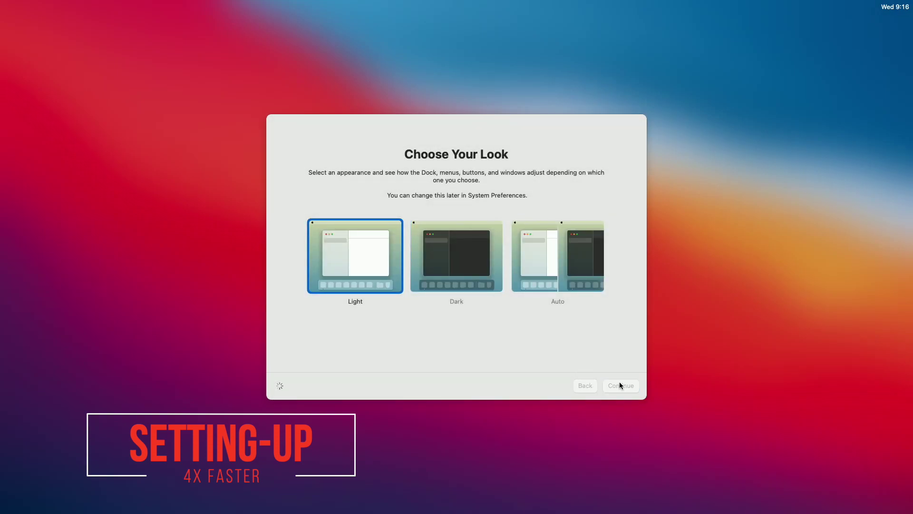
left_click(620, 386)
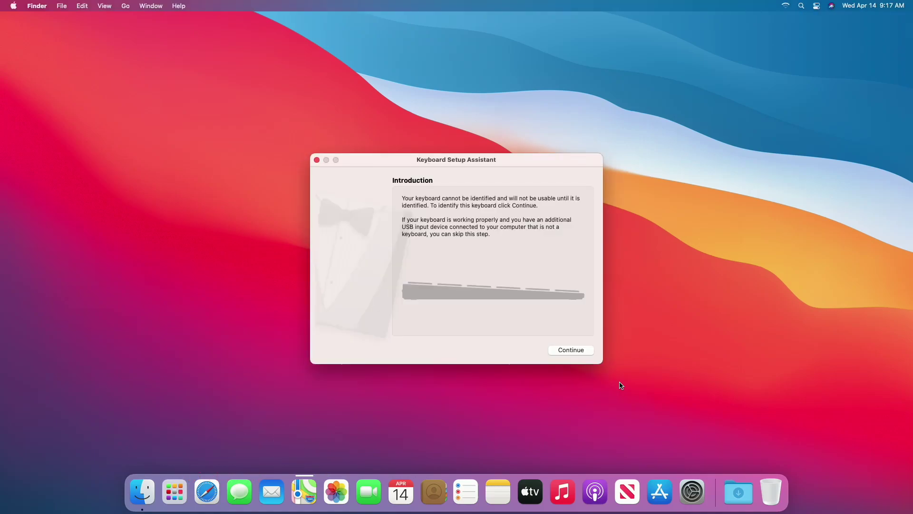
Dismiss Keyboard Setup Assistant, show hard disks on the desktop and rearrange the desktop icons.
left_click(572, 350)
left_click(316, 159)
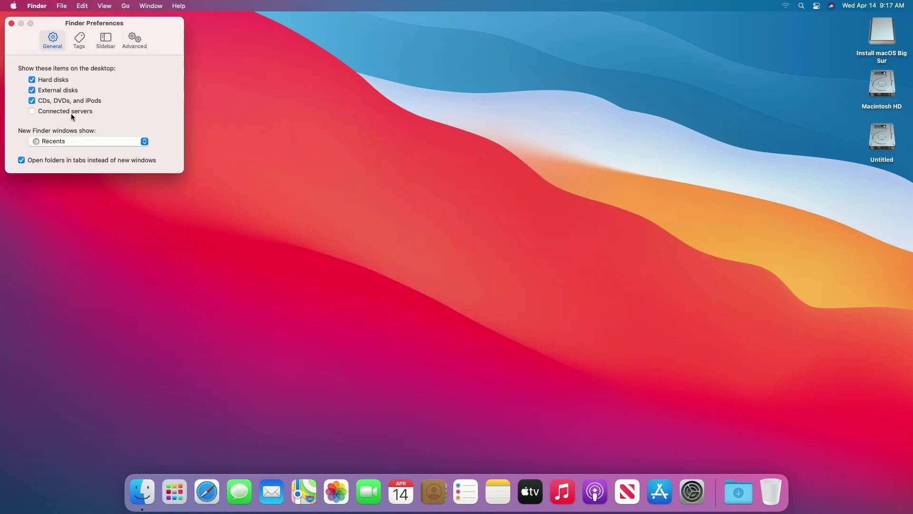
left_click(15, 22)
right_click(369, 92)
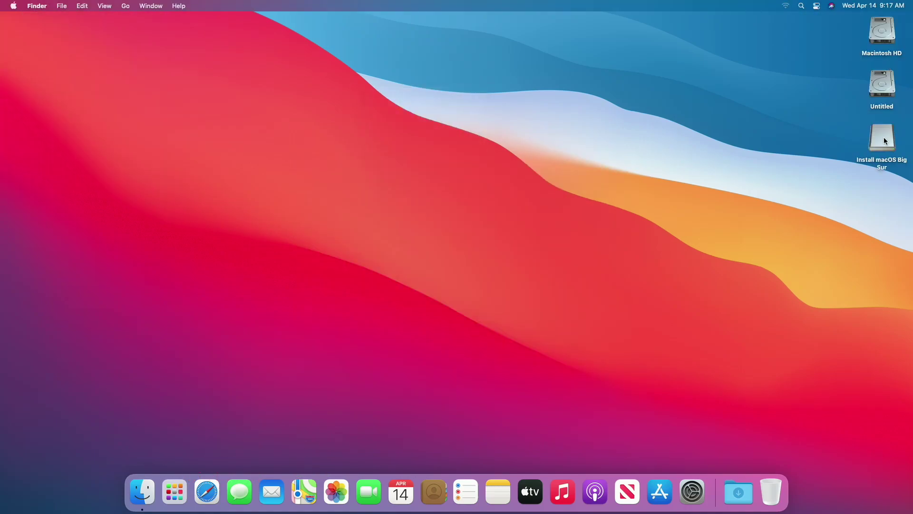
Copy OpenCore Configurator from the Install macOS Big Sur volume onto the desktop.
double_click(883, 137)
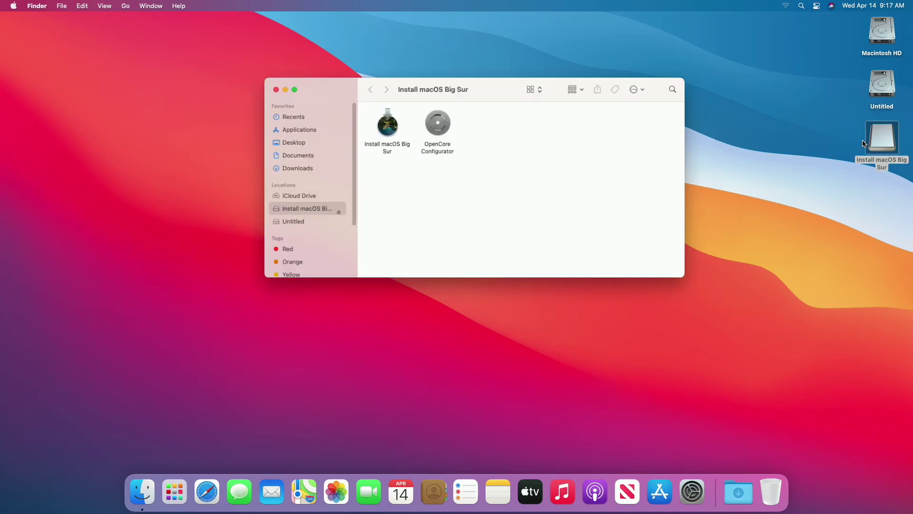
left_click_drag(437, 123, 200, 125)
left_click(276, 90)
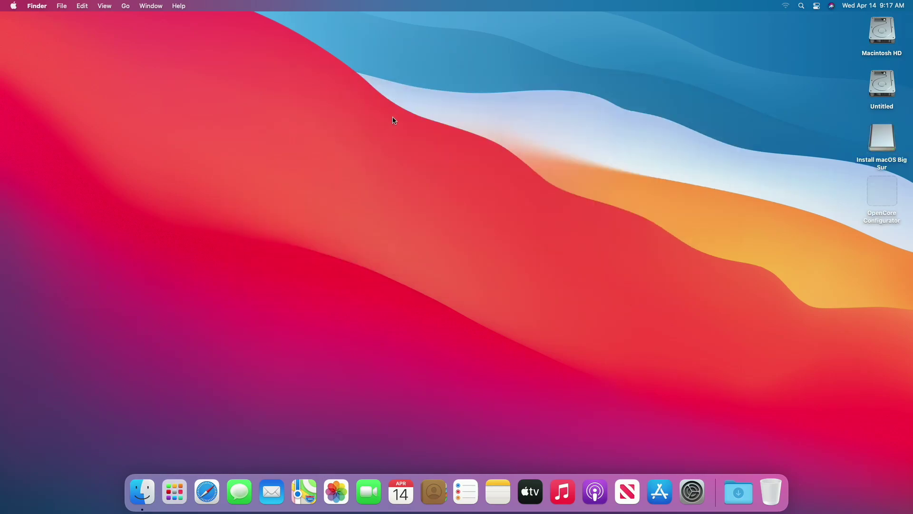
Mount the EFI partition with OpenCore Configurator using the admin password, then quit the app.
double_click(879, 196)
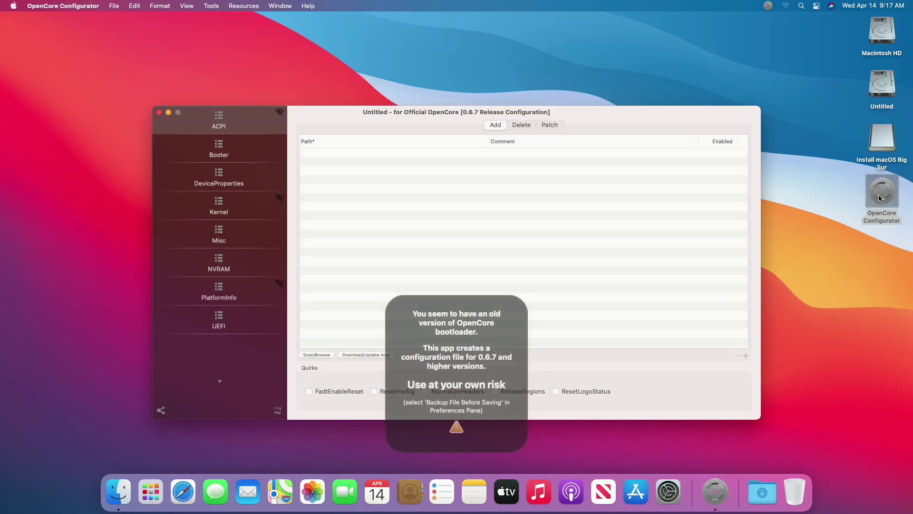
left_click(768, 5)
left_click(769, 62)
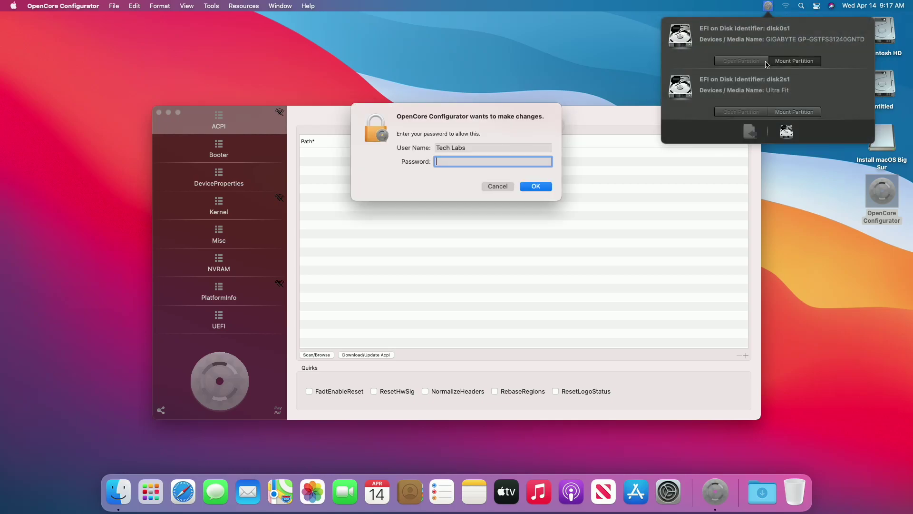
key("Return")
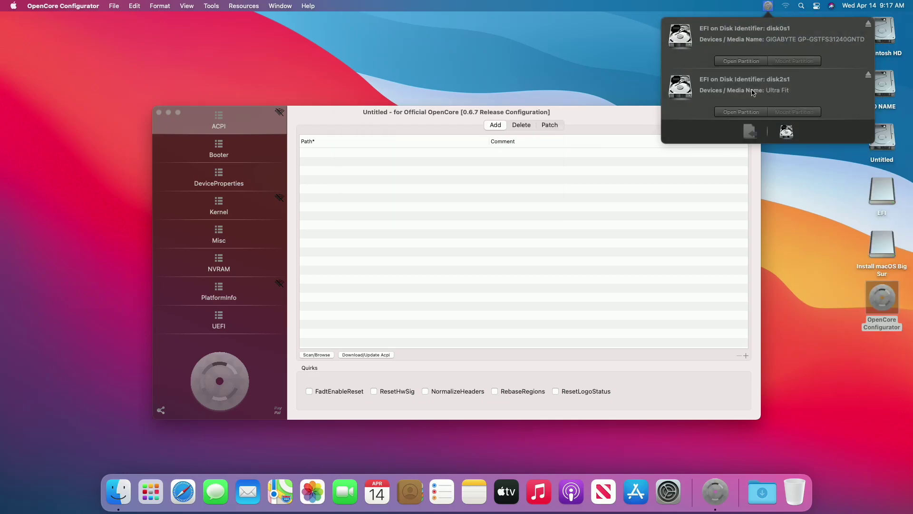
left_click(98, 6)
left_click(94, 134)
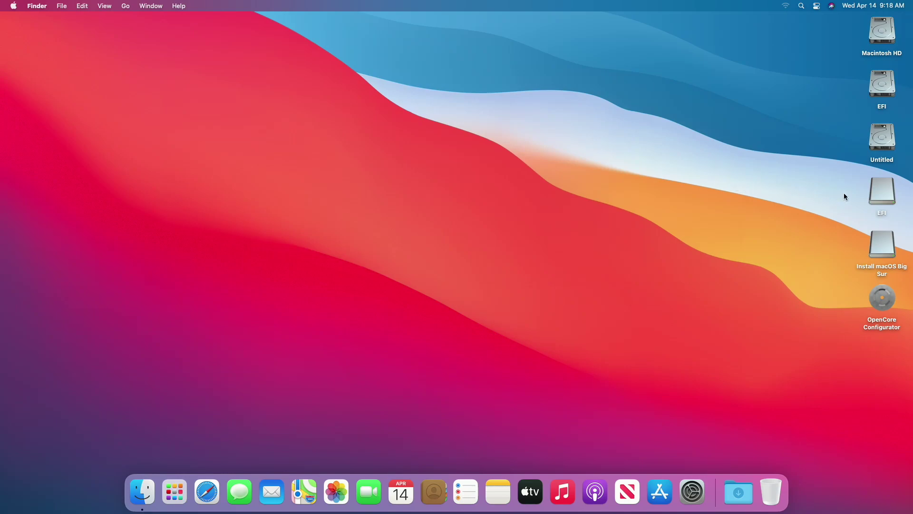
Copy the OC folder from the USB stick's EFI folder into the internal disk's EFI folder.
double_click(885, 195)
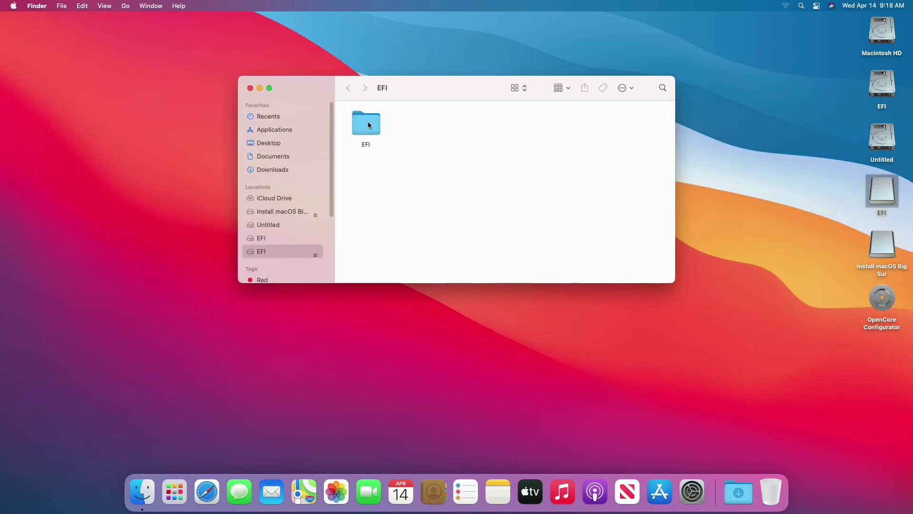
double_click(368, 125)
left_click(419, 123)
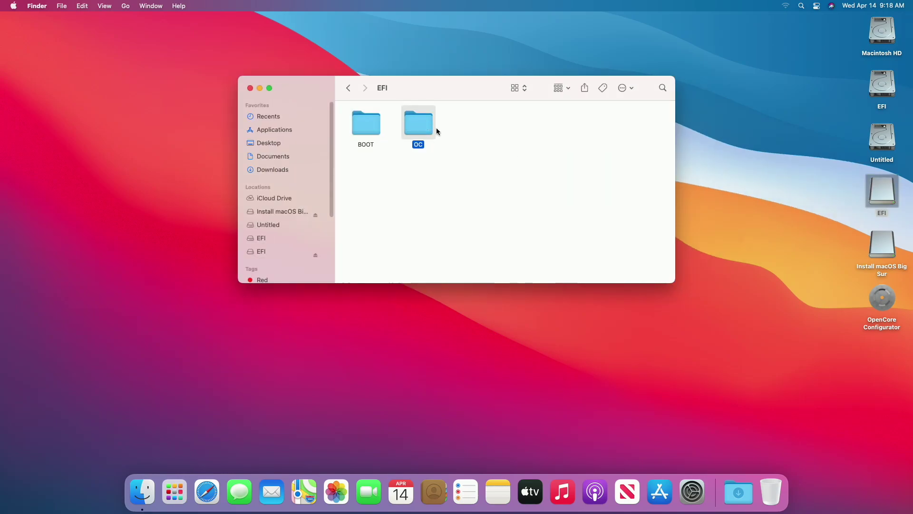
left_click(250, 88)
left_click(887, 89)
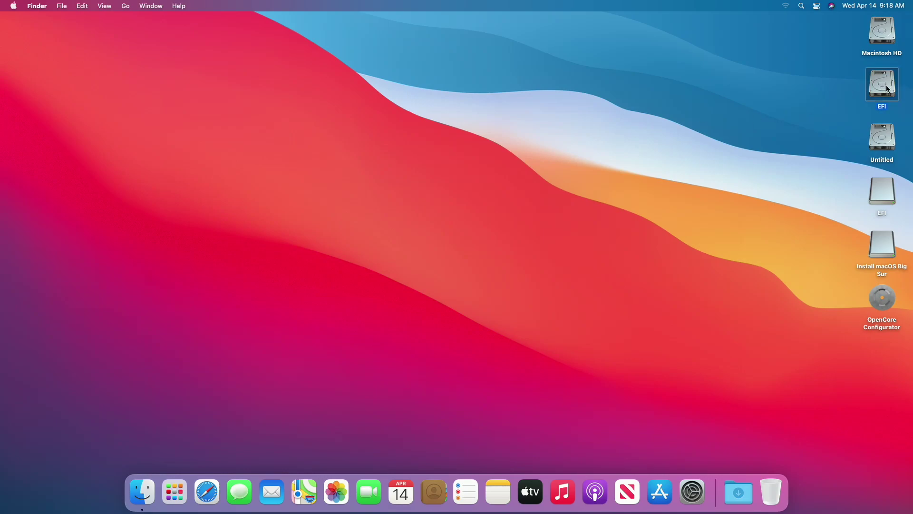
double_click(887, 89)
double_click(371, 129)
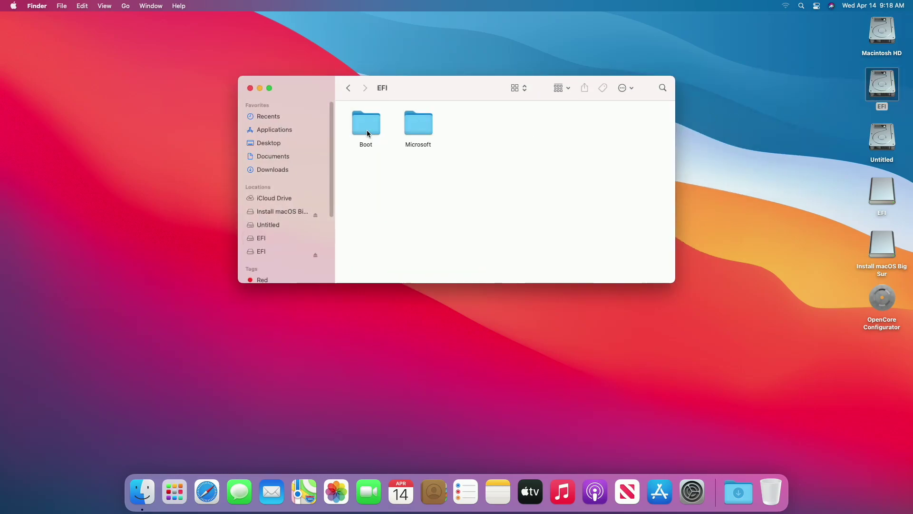
key("super+v")
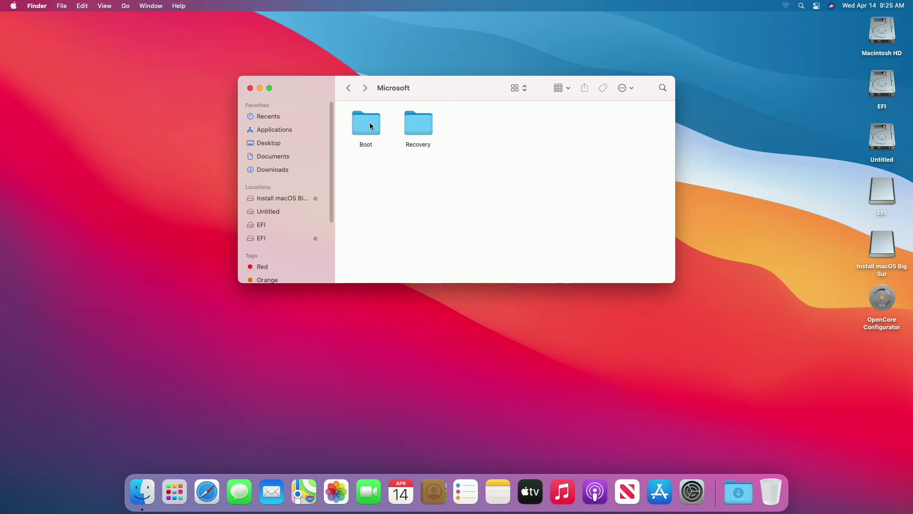
Rename bootmgfw.efi in the Microsoft Boot folder to bootmgfw.efi-ORIG.
double_click(370, 126)
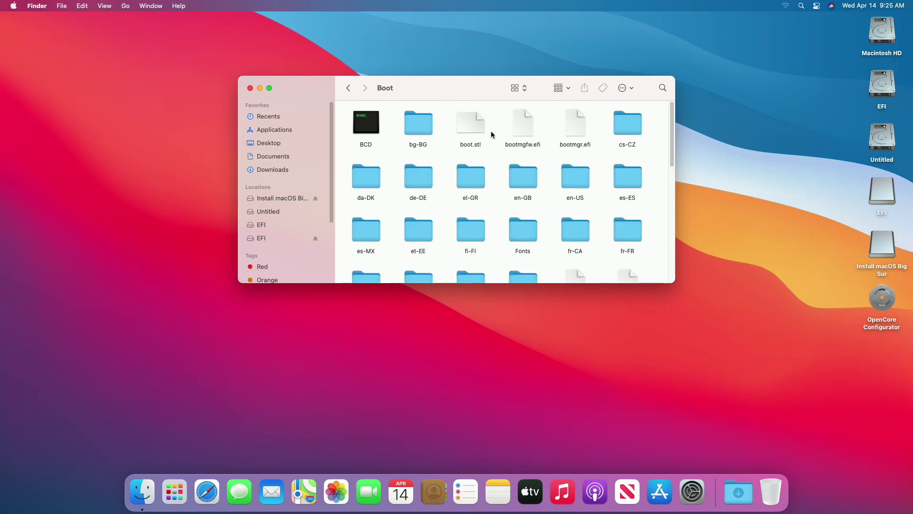
left_click(529, 133)
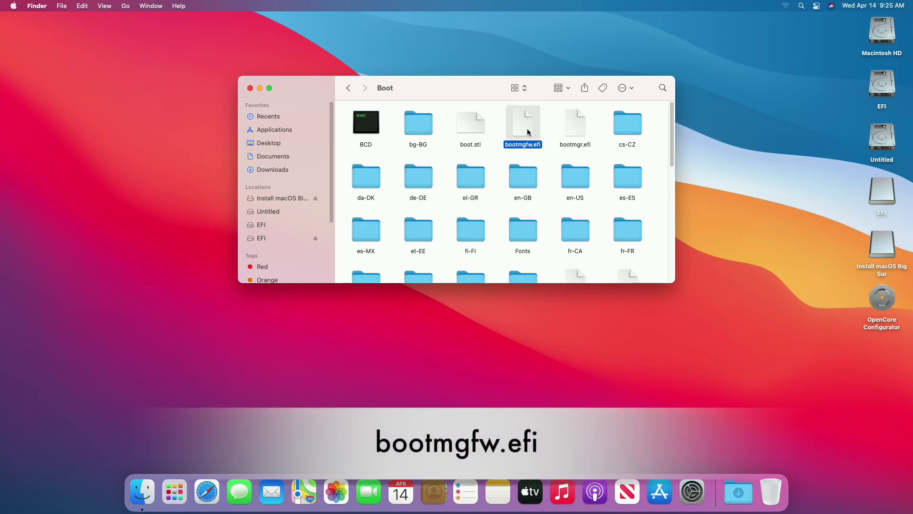
key("Return")
key("Right")
type("-OR")
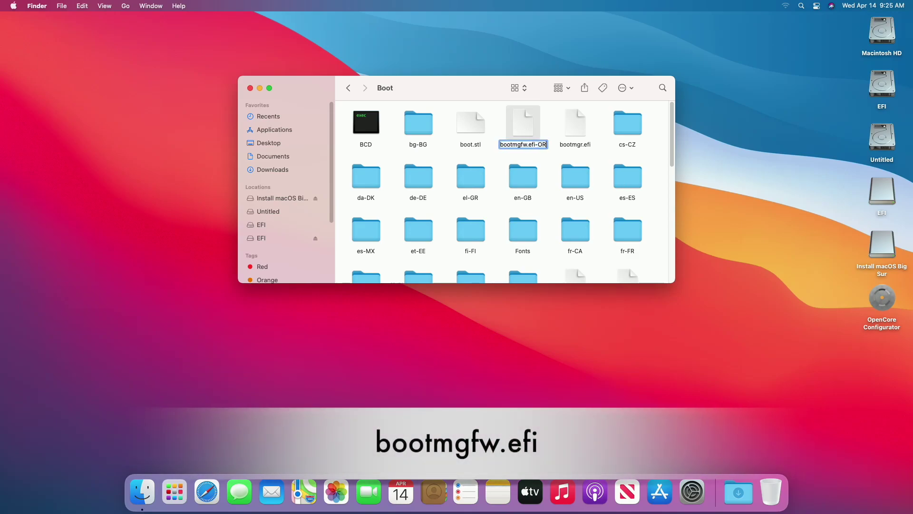
type("IG")
left_click(541, 176)
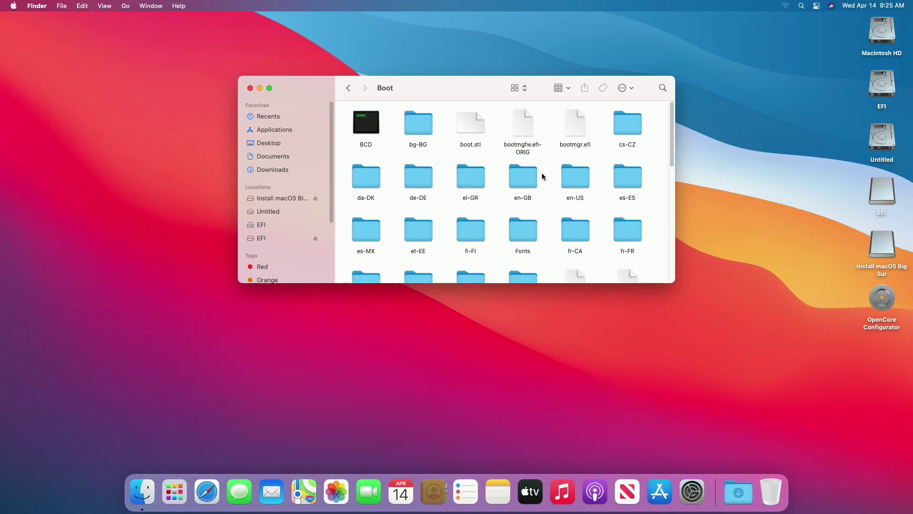
left_click(251, 89)
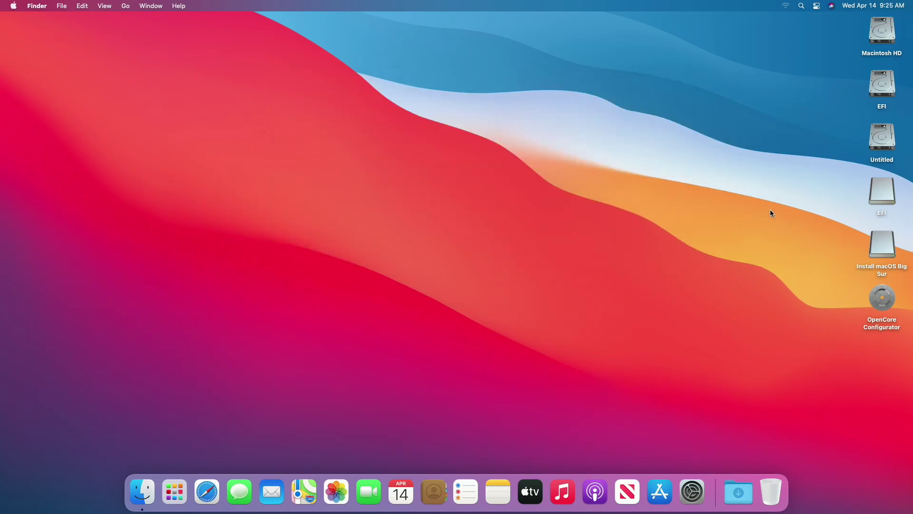
Restart the Mac, boot Macintosh HD from the OpenCore picker, and log in with the account password.
left_click(13, 5)
left_click(29, 102)
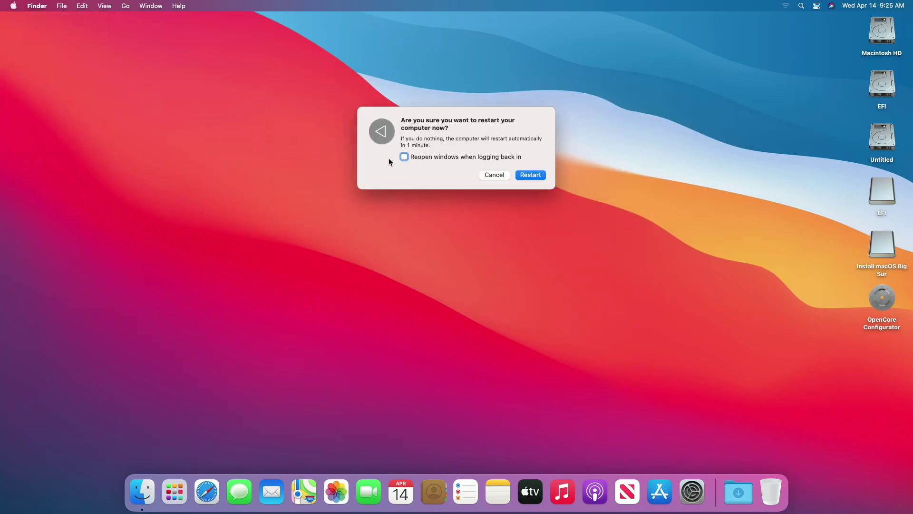
left_click(531, 175)
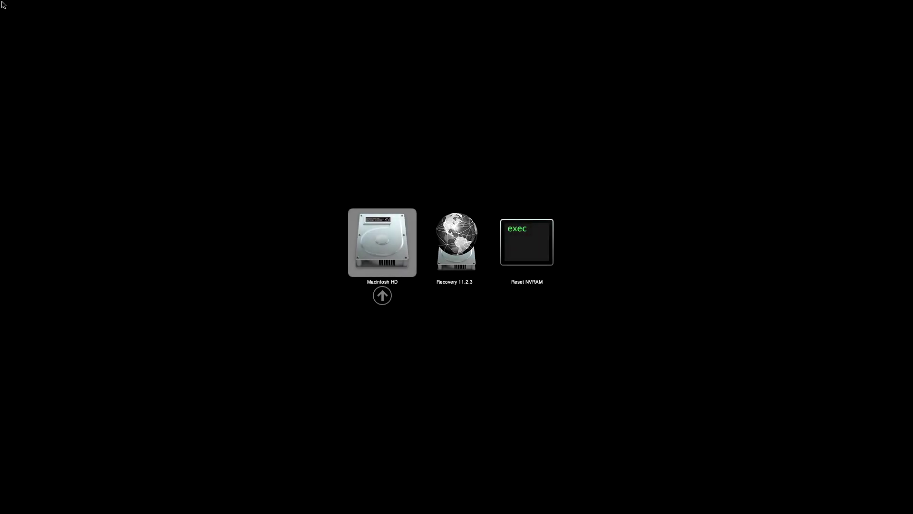
key("Return")
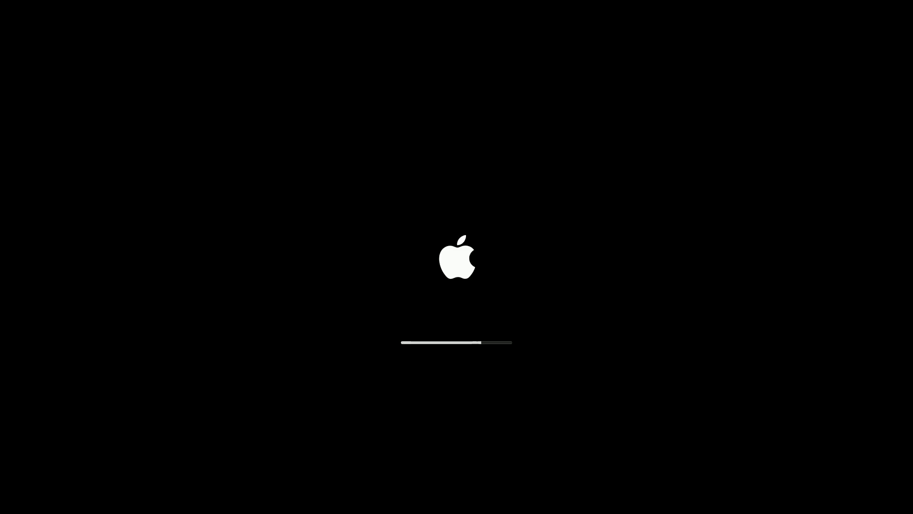
type("****")
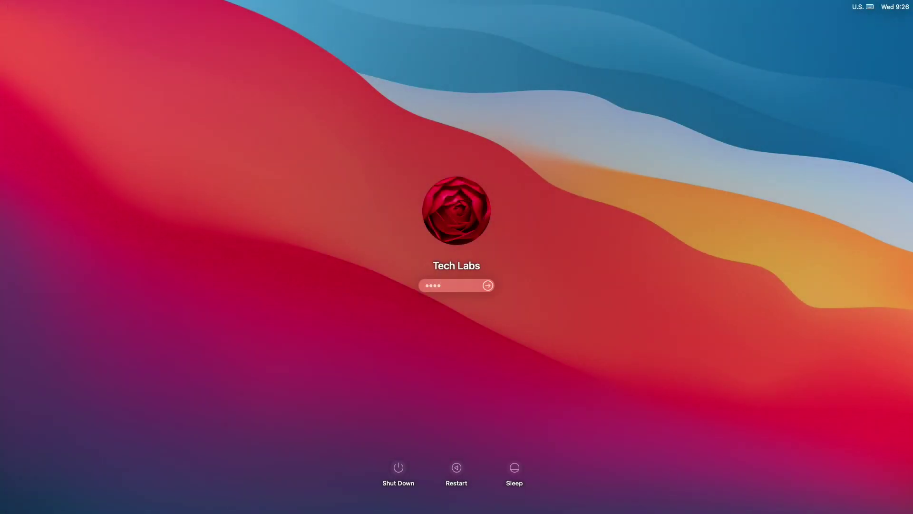
key("Return")
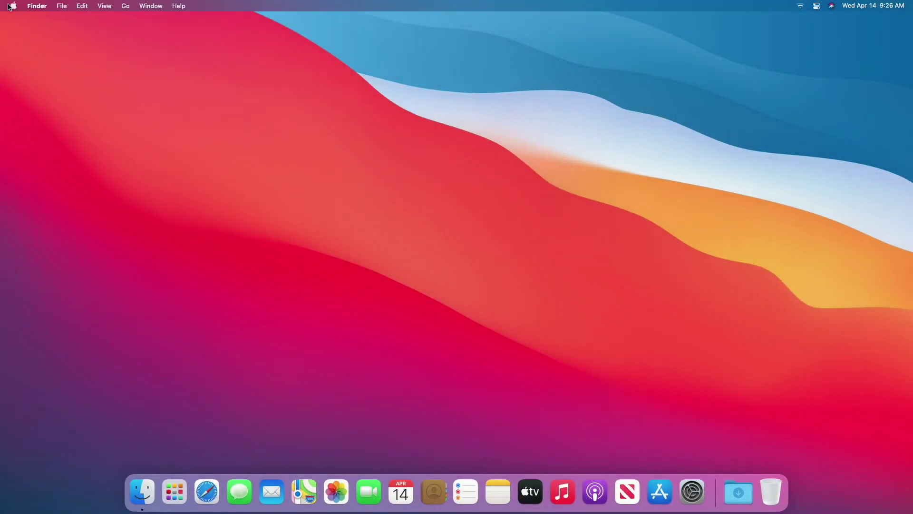
Mount the EFI partition with OpenCore Configurator using the admin password, then quit it.
double_click(882, 138)
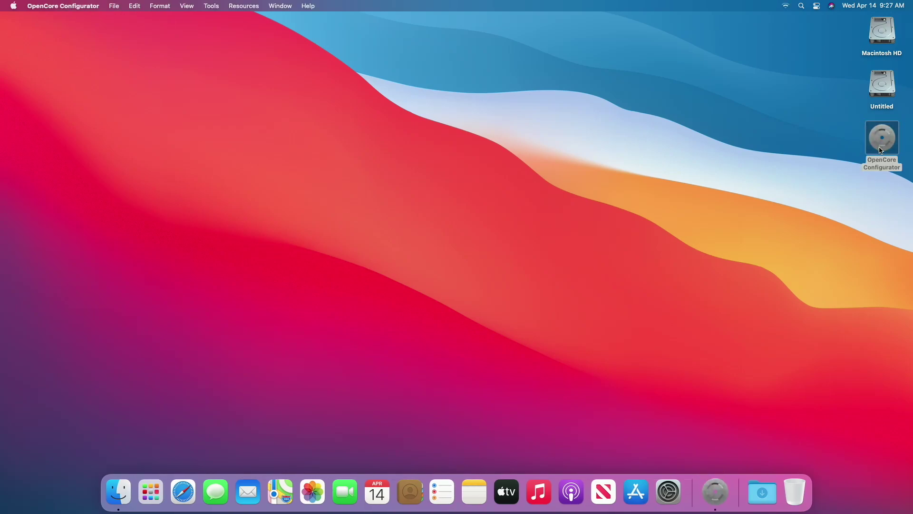
type("****")
key("Return")
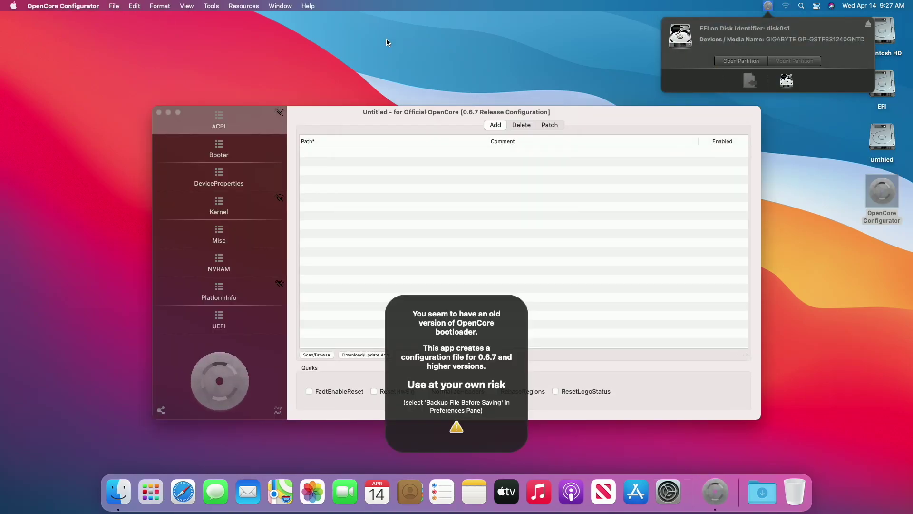
left_click(63, 5)
left_click(72, 135)
Rename bootmgfw.efi-ORIG in EFI > Microsoft > Boot back to bootmgfw.efi.
double_click(886, 95)
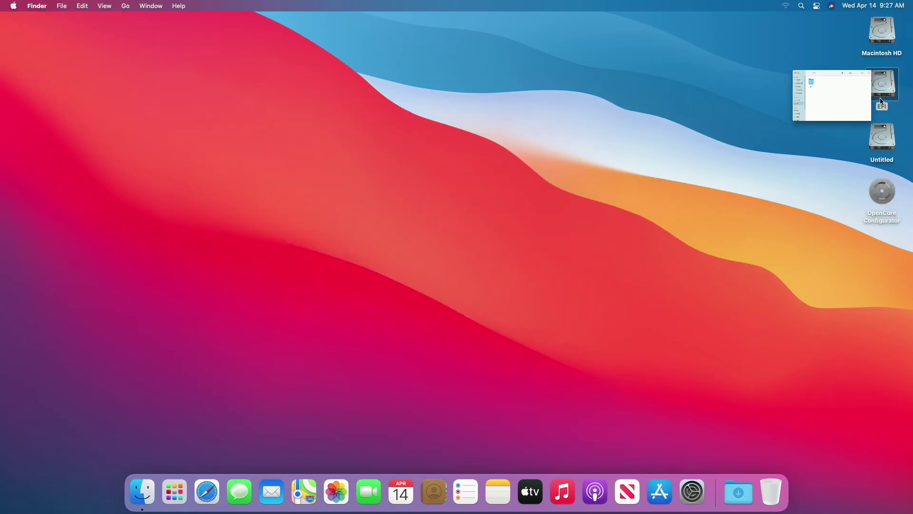
double_click(342, 127)
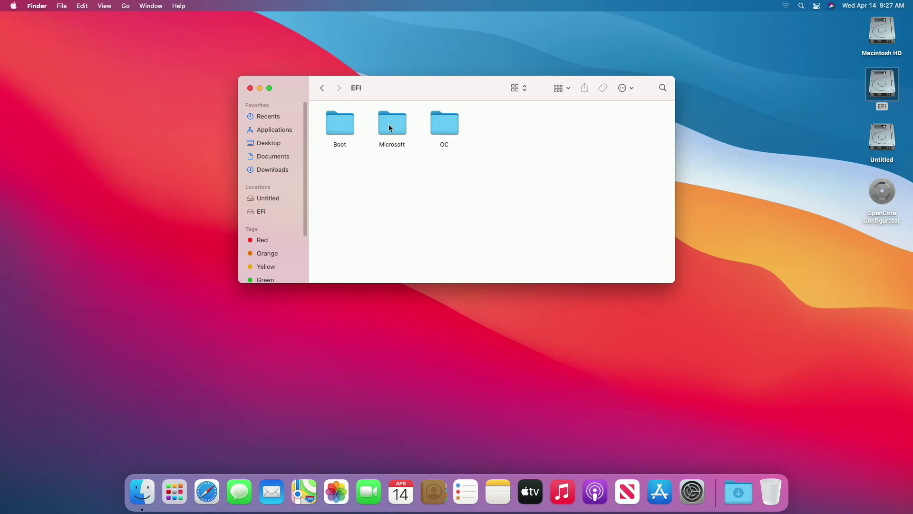
double_click(389, 128)
double_click(336, 126)
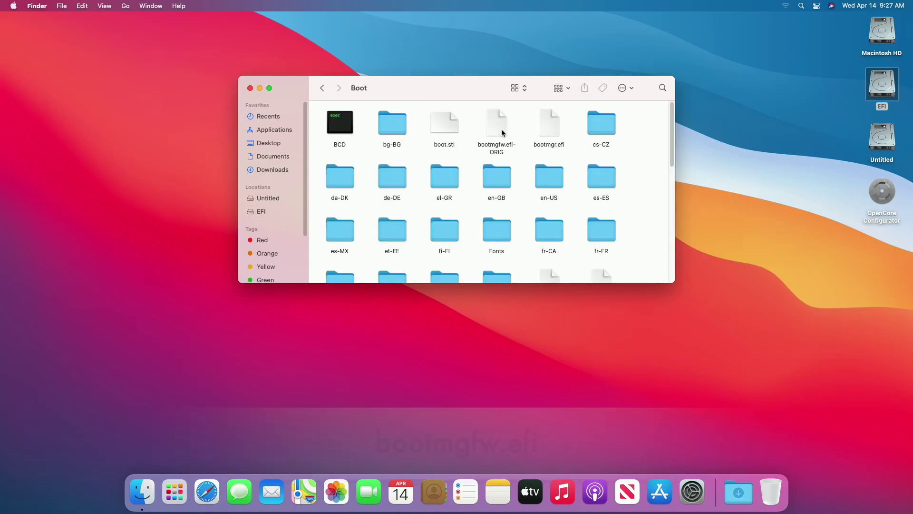
left_click(501, 129)
key("Return")
key("Right")
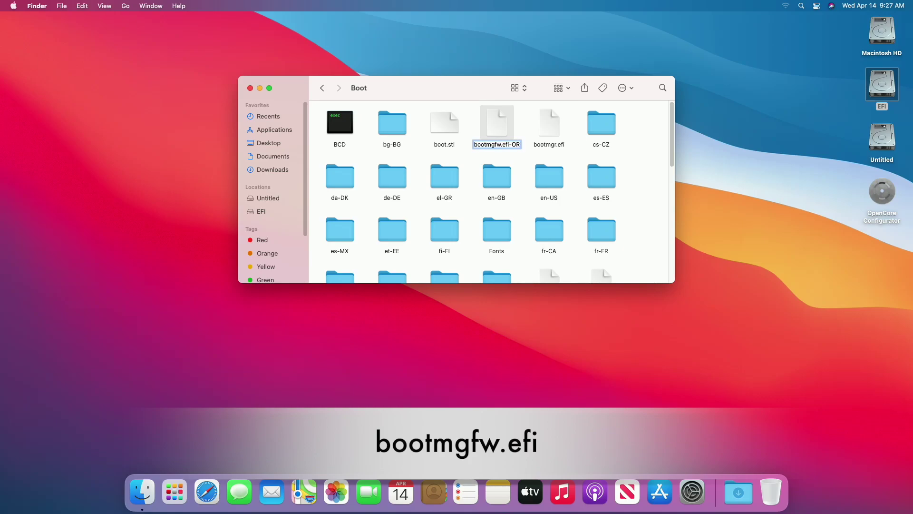
key("BackSpace")
key("BackSpace")
key("BackSpace")
key("BackSpace")
key("BackSpace")
key("Return")
left_click(250, 88)
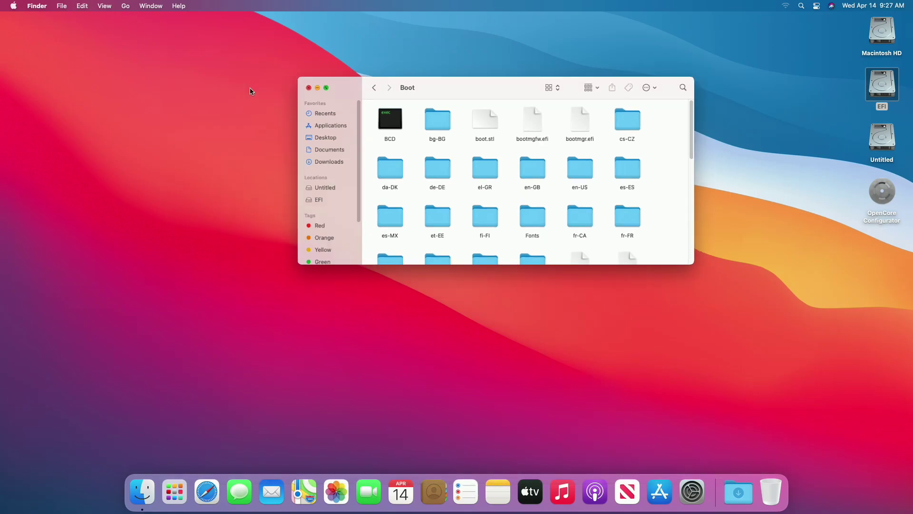
Restart the Mac from the Apple menu.
left_click(14, 6)
left_click(34, 103)
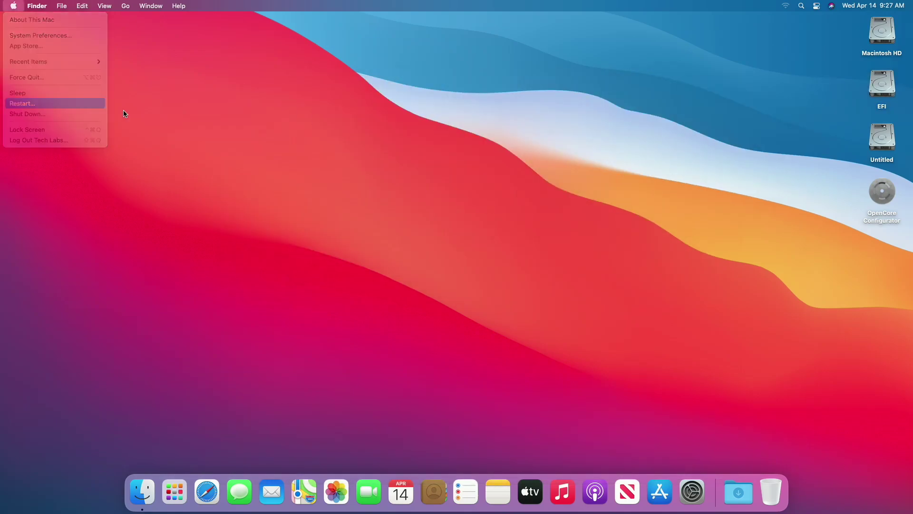
left_click(531, 175)
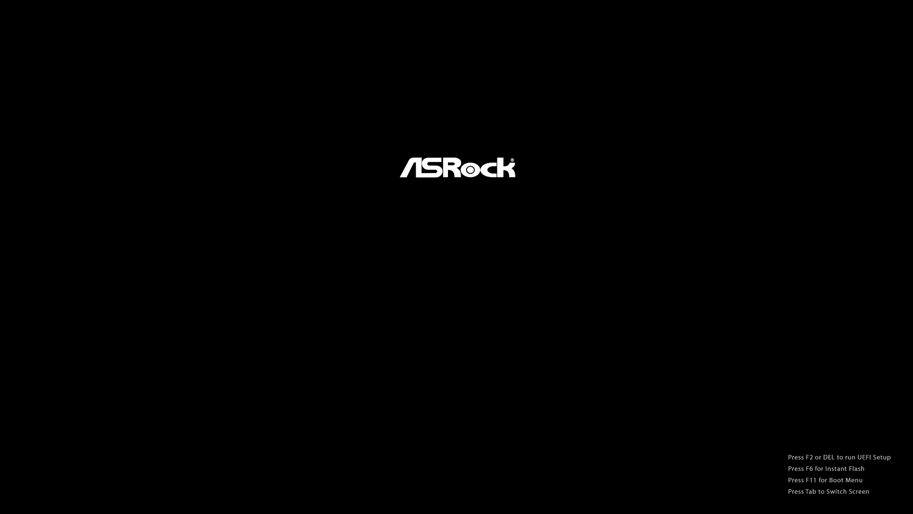
Set Boot Option #1 to UEFI OS, then save changes and exit setup.
key("Right")
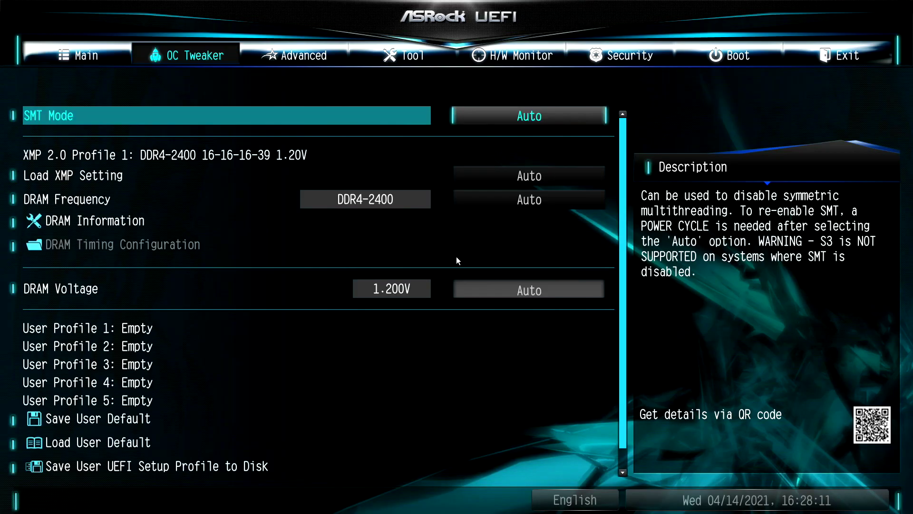
key("Right")
key("Right")
key("Right")
key("Right")
key("Right")
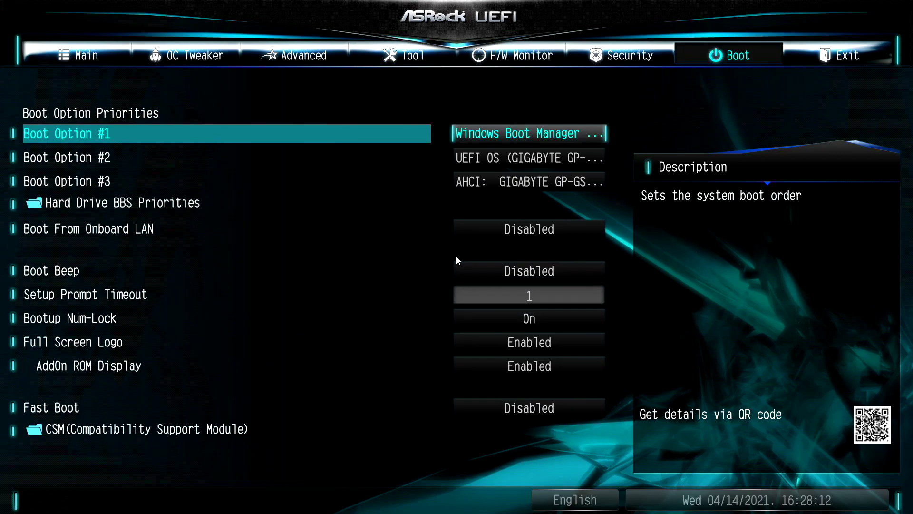
key("Return")
key("Up")
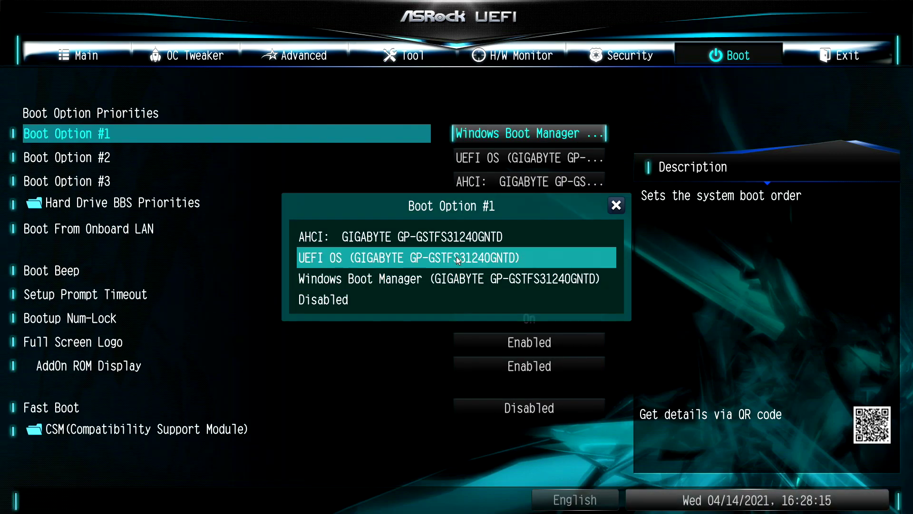
key("Return")
key("Right")
key("Return")
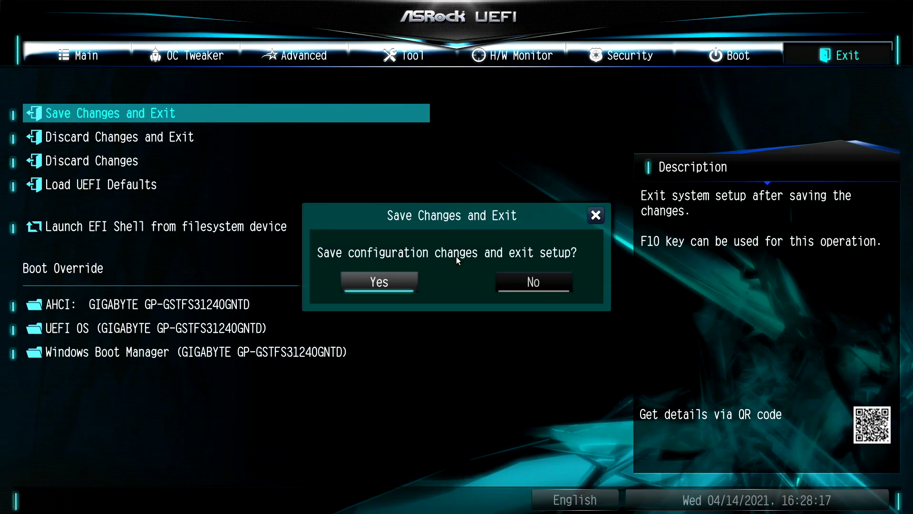
key("Return")
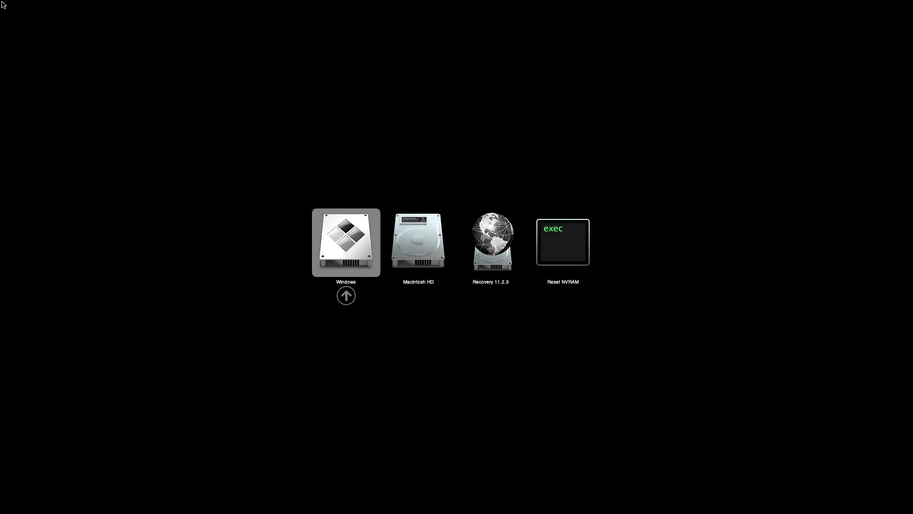
Boot the Windows entry from the picker and start a taskbar search.
key("Return")
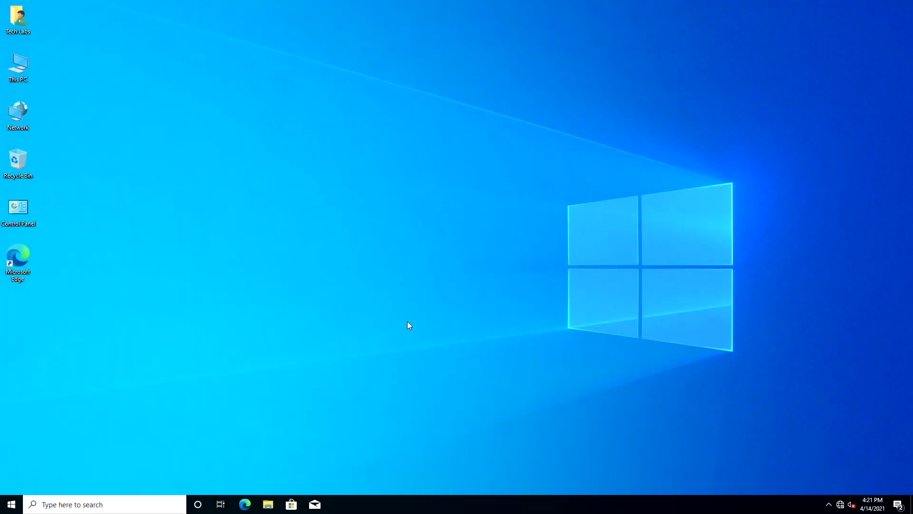
left_click(117, 508)
Search 'about', view the maximized About your PC page showing Windows 10 Pro 20H2, then close Settings.
type("a")
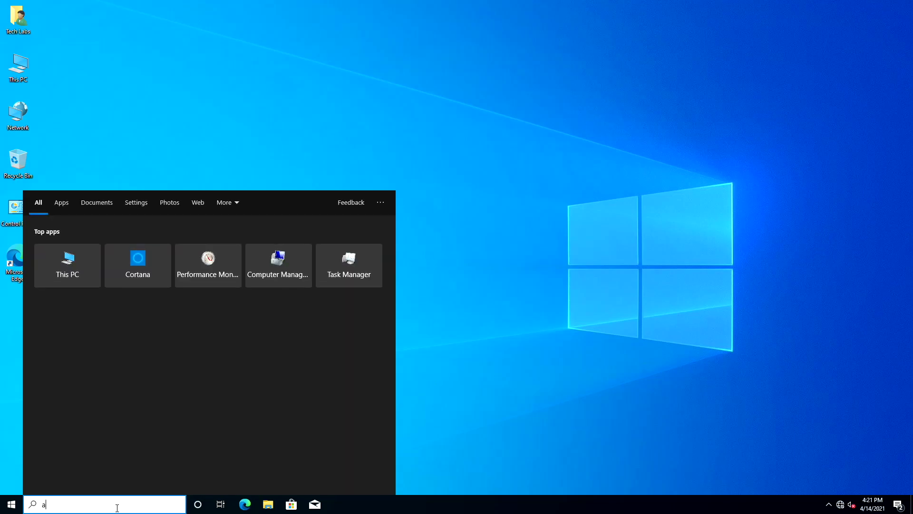
type("bout")
key("Return")
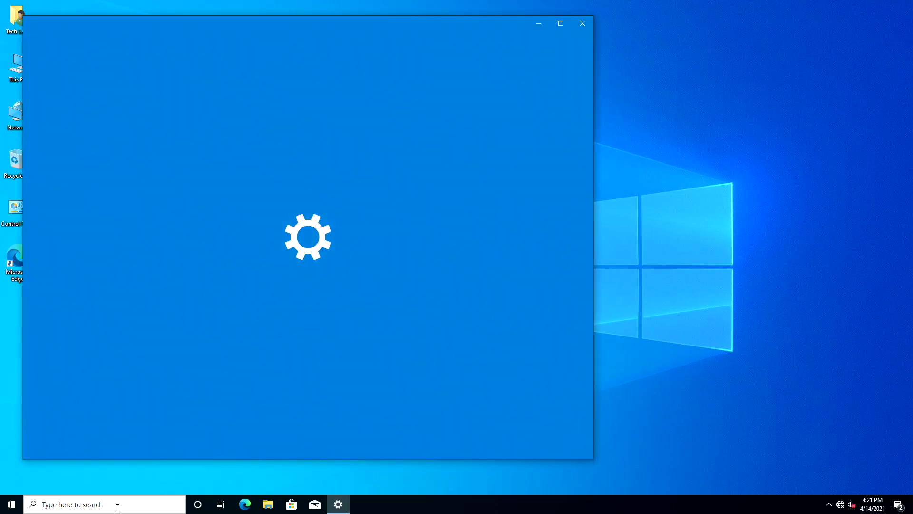
left_click(563, 24)
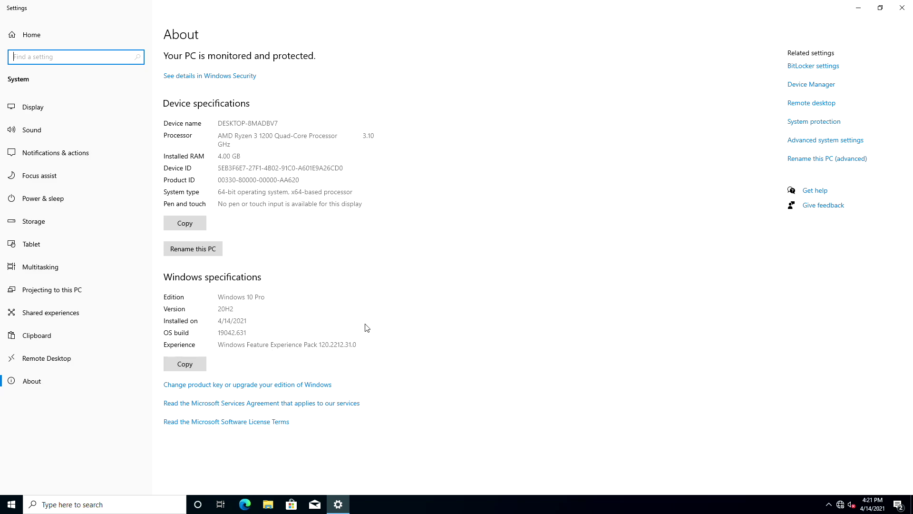
left_click(902, 8)
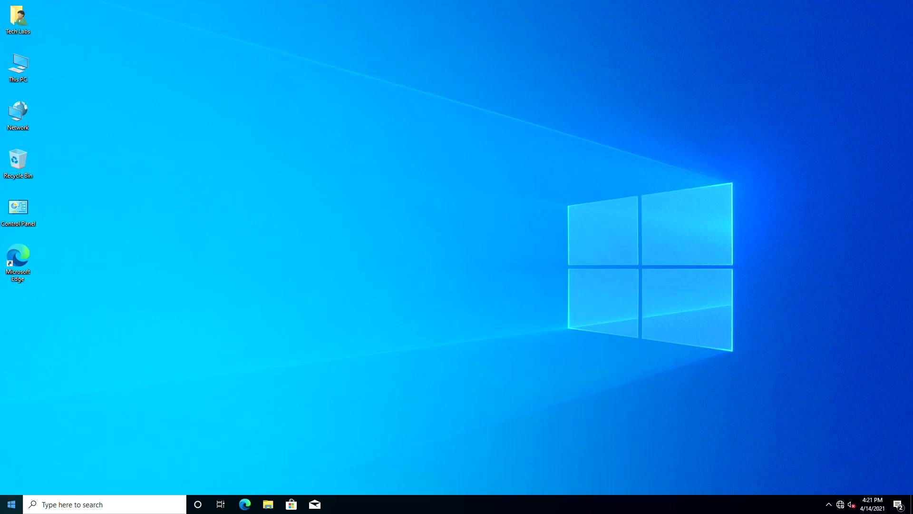
Restart Windows, choose Macintosh HD in the OpenCore picker, and log in with the account password.
left_click(11, 505)
left_click(12, 484)
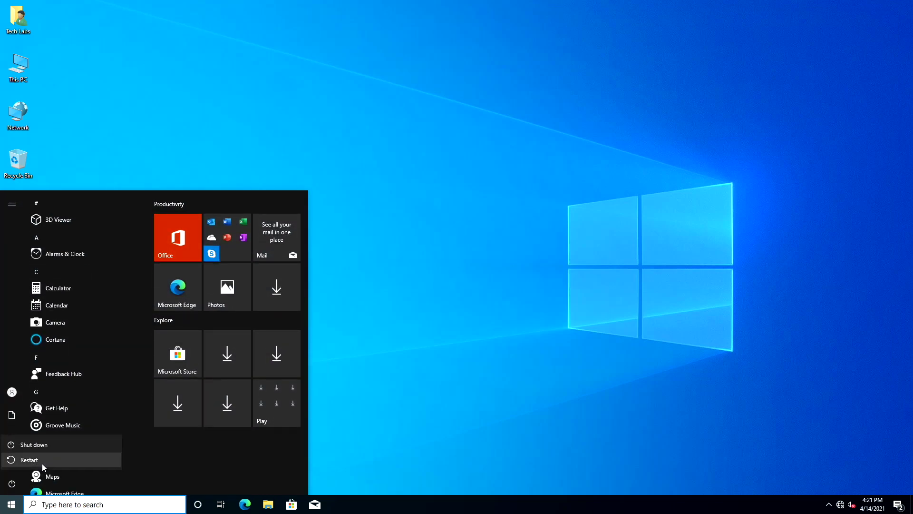
left_click(42, 462)
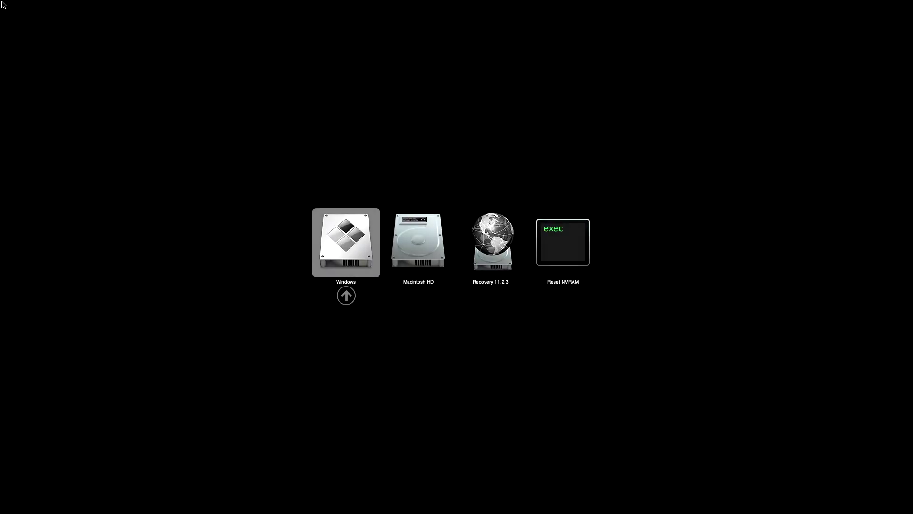
key("Right")
key("Return")
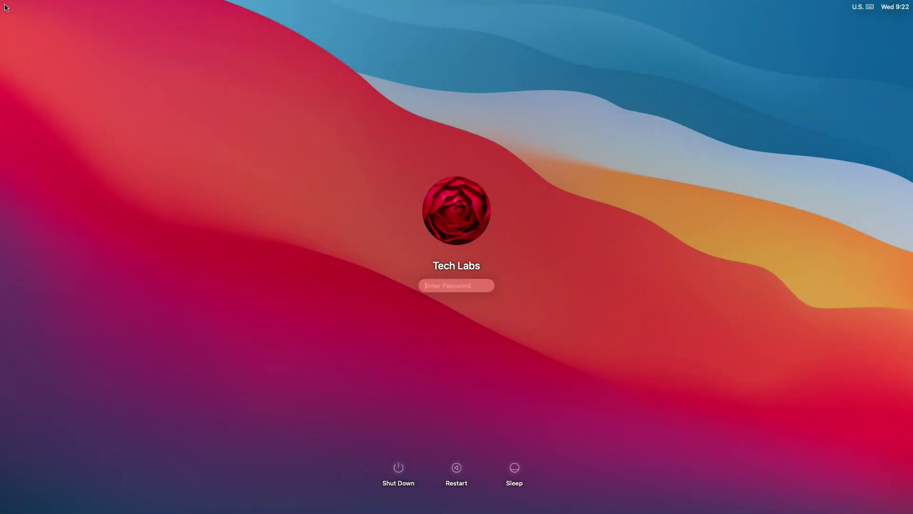
type("•••")
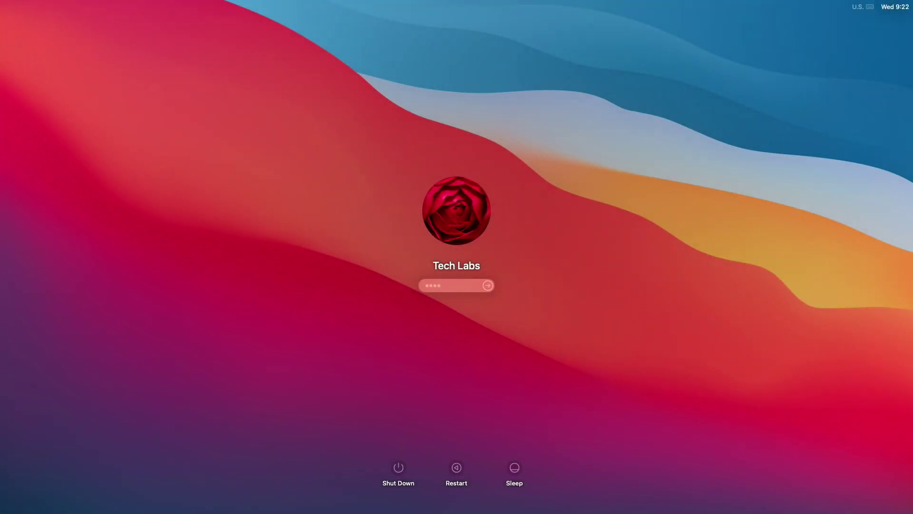
key("Return")
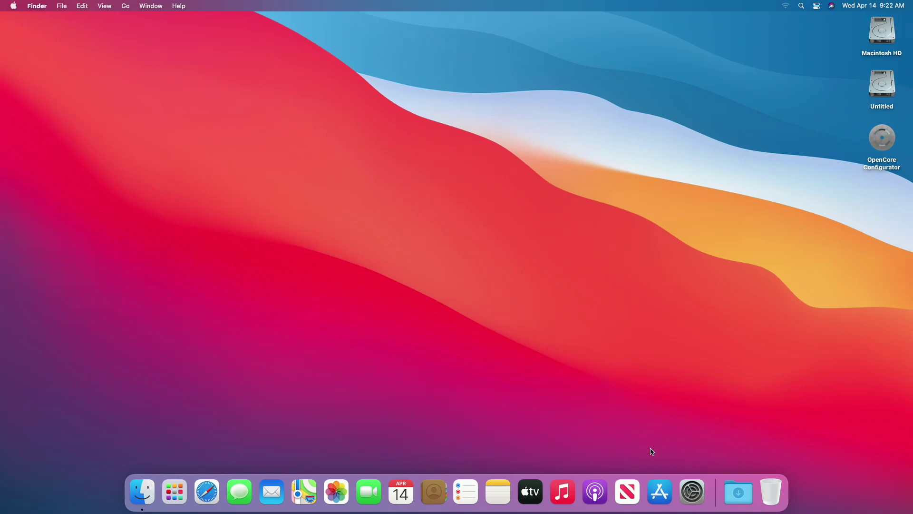
In Sound preferences, enable volume-change feedback and the menu-bar volume control, then test the volume keys.
left_click(692, 492)
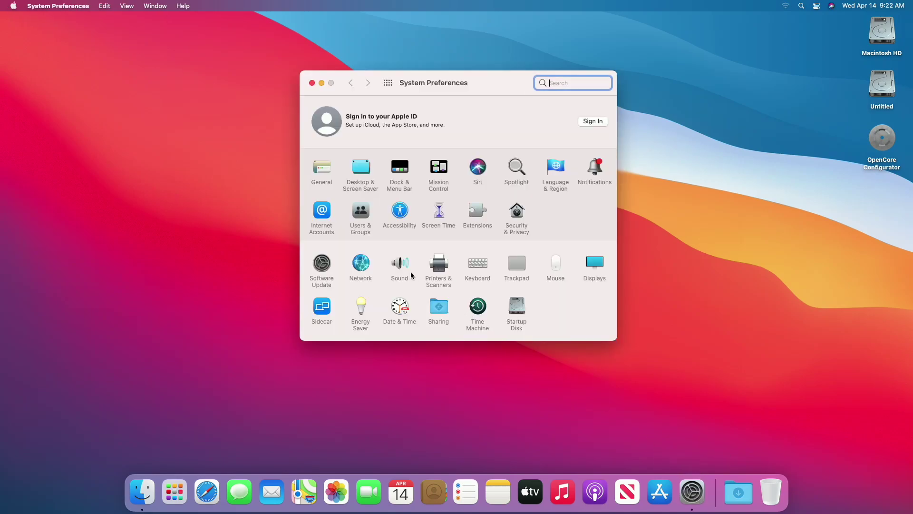
left_click(401, 263)
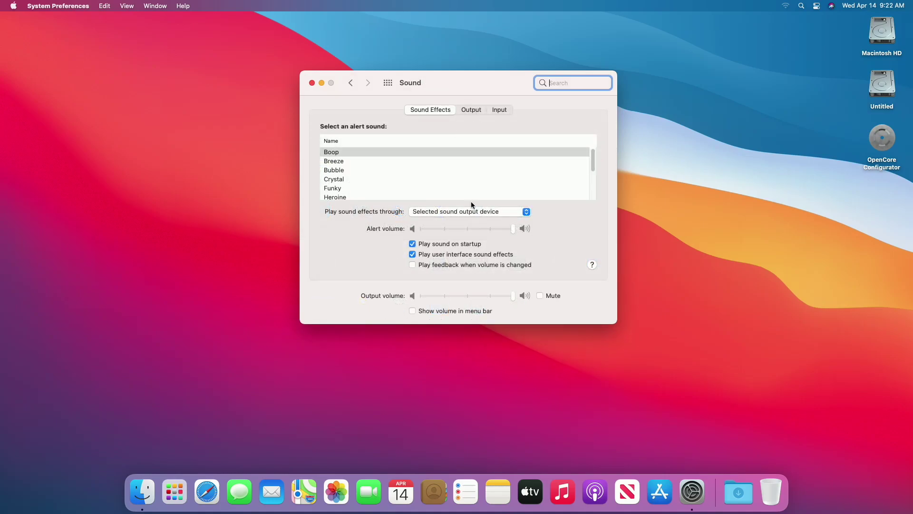
left_click(441, 269)
left_click(433, 313)
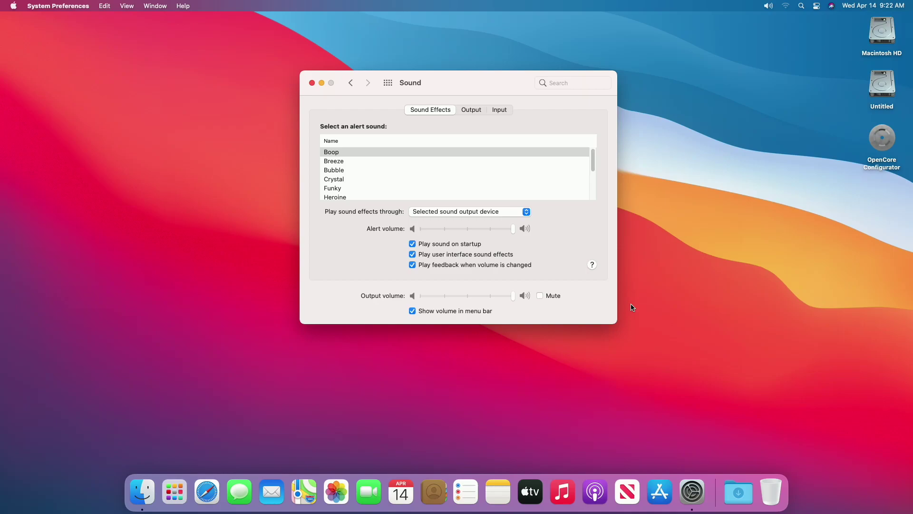
key("F11")
key("F11")
key("F11")
key("F11")
key("F11")
key("F11")
key("F11")
key("F12")
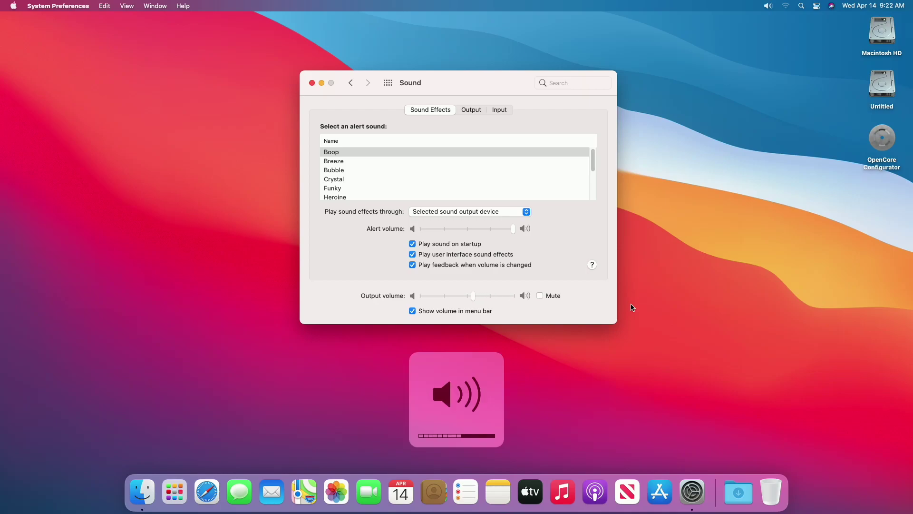
key("F12")
key("F12")
key("F12")
key("F12")
key("F12")
key("F12")
key("F12")
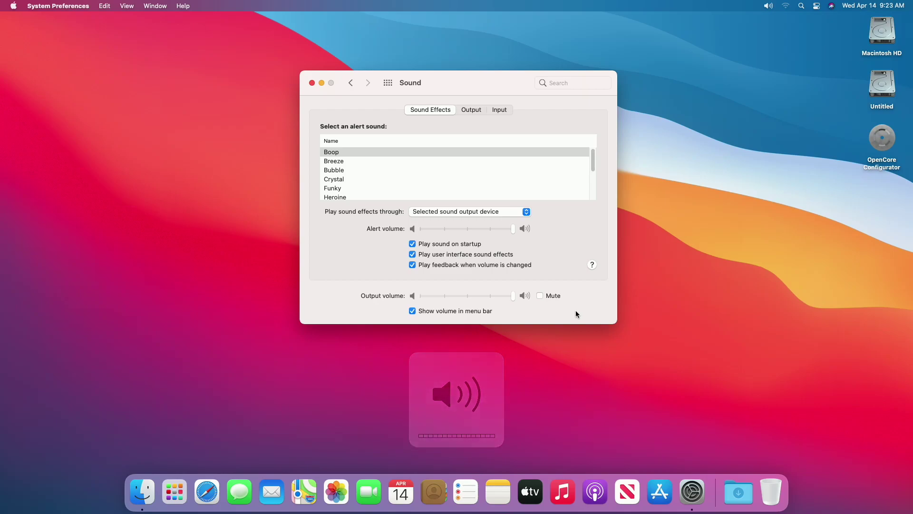
Review the sound output and input devices, check the Network pane, then quit System Preferences.
left_click(473, 111)
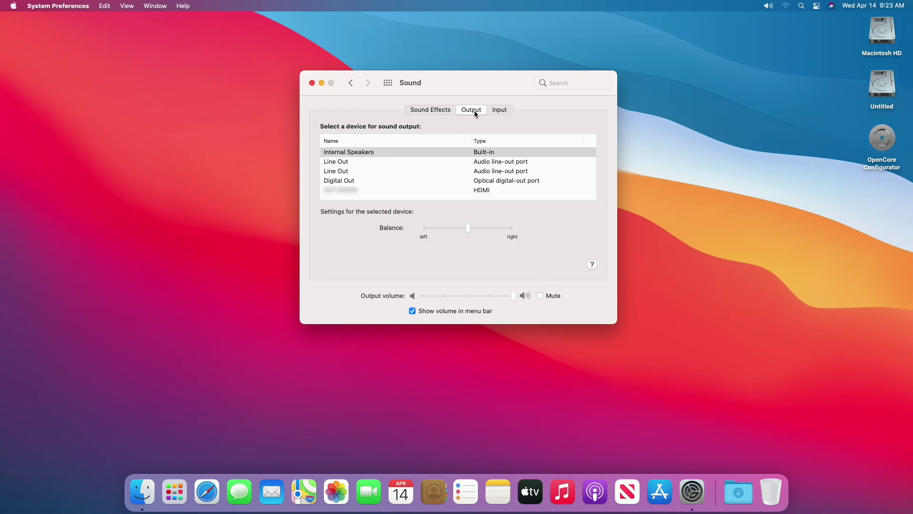
left_click(496, 111)
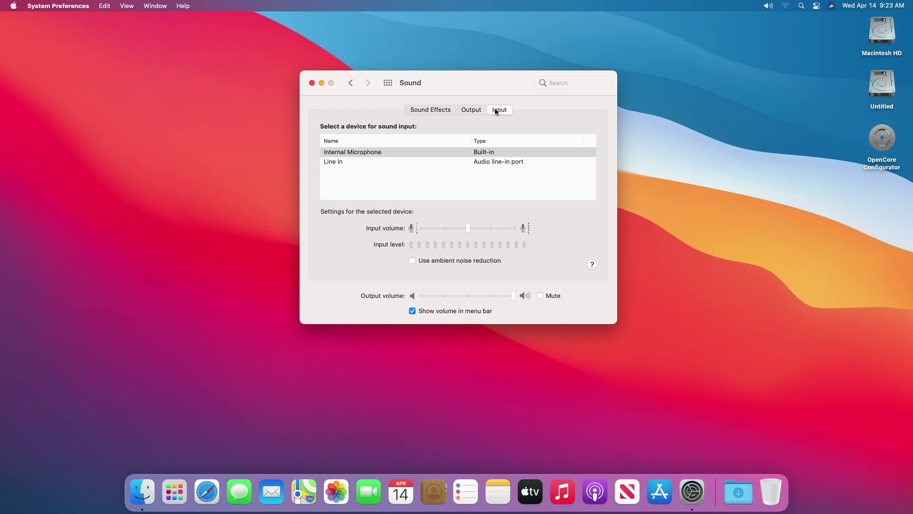
left_click(388, 83)
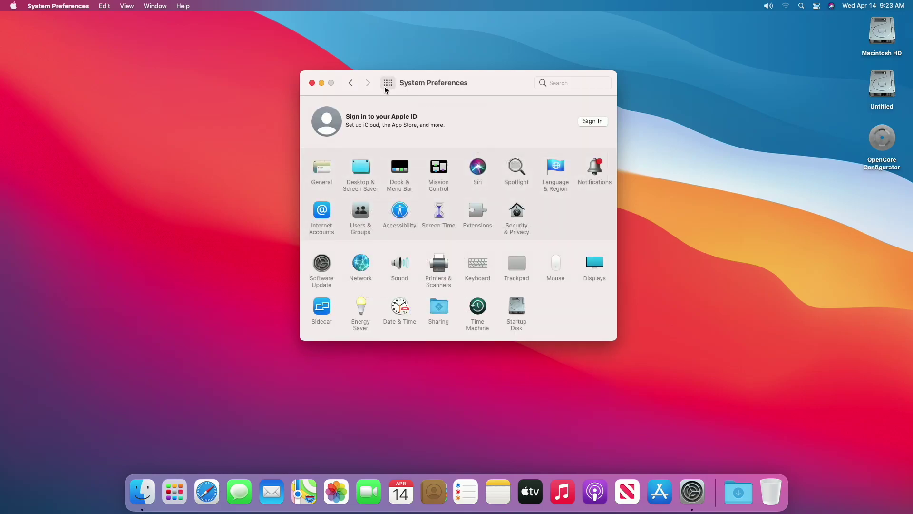
left_click(359, 261)
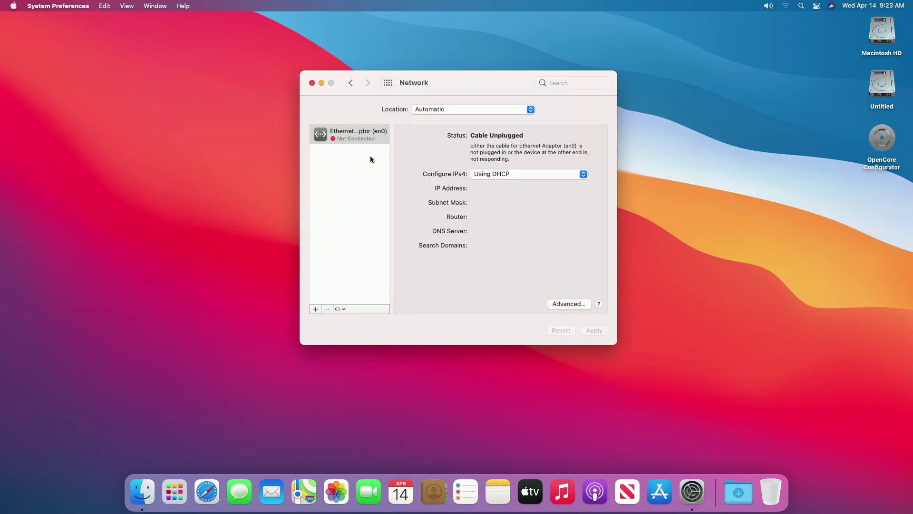
left_click(352, 83)
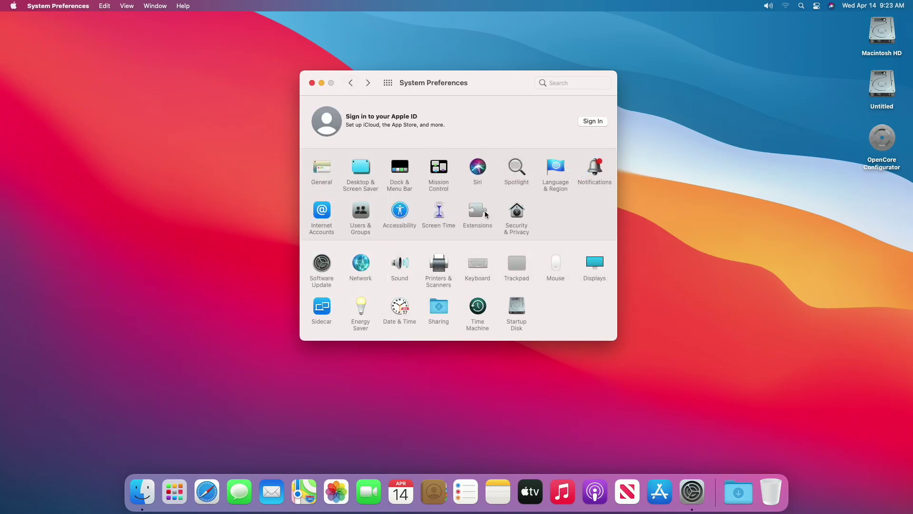
key("super+q")
mouse_move(911, 3)
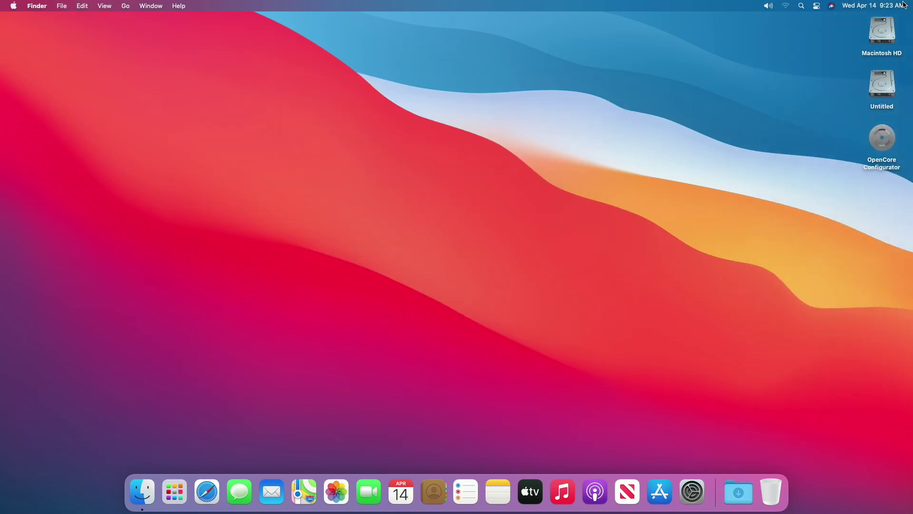
Lower and restore the volume with the Control Center Sound slider, then check the Wi-Fi options.
left_click(817, 6)
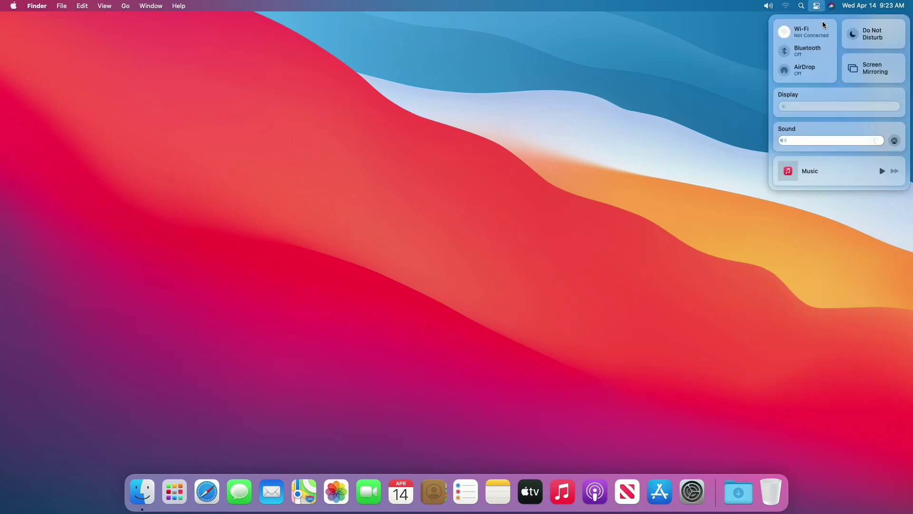
mouse_move(877, 141)
left_mouse_down()
mouse_move(817, 137)
mouse_move(880, 140)
left_mouse_up()
left_click(787, 6)
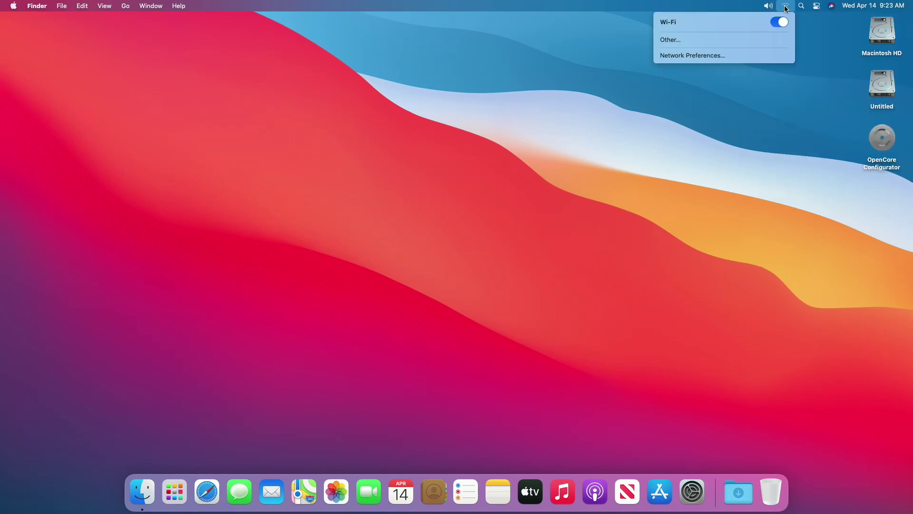
left_click(779, 93)
Check the sound output choices, then bring up About This Mac from the Apple menu.
left_click(768, 5)
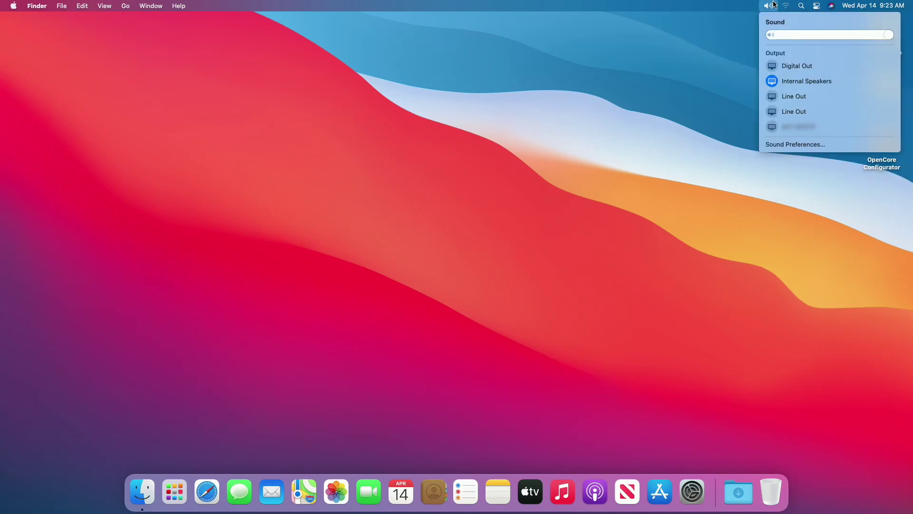
left_click(700, 60)
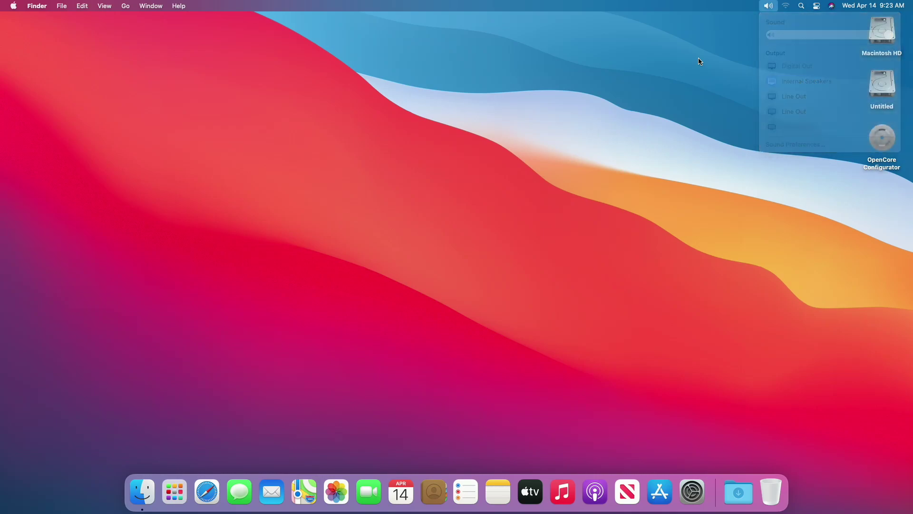
left_click(13, 5)
left_click(24, 19)
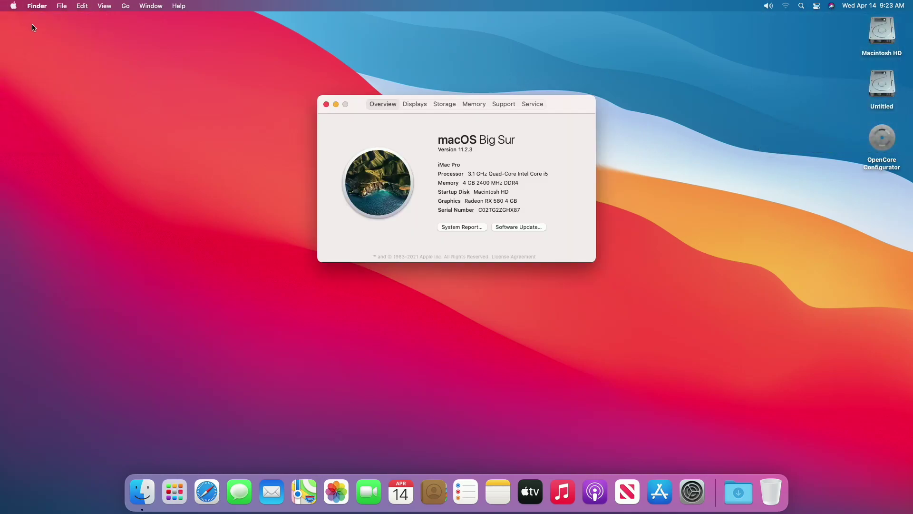
Reveal the macOS Big Sur 11.2.3 build and select each spec line: model, processor, memory, disk, graphics, serial.
left_click(462, 149)
left_click_drag(462, 153, 438, 165)
left_click(481, 173)
triple_click(481, 173)
triple_click(490, 183)
triple_click(481, 190)
triple_click(493, 201)
triple_click(493, 209)
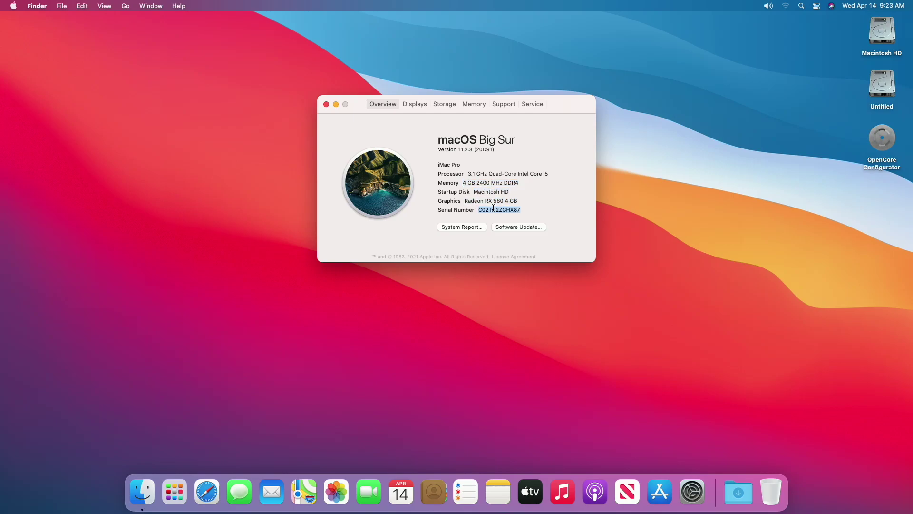
Review the Displays, Storage, Memory, Support and Service tabs, then open System Report from Overview.
left_click(415, 105)
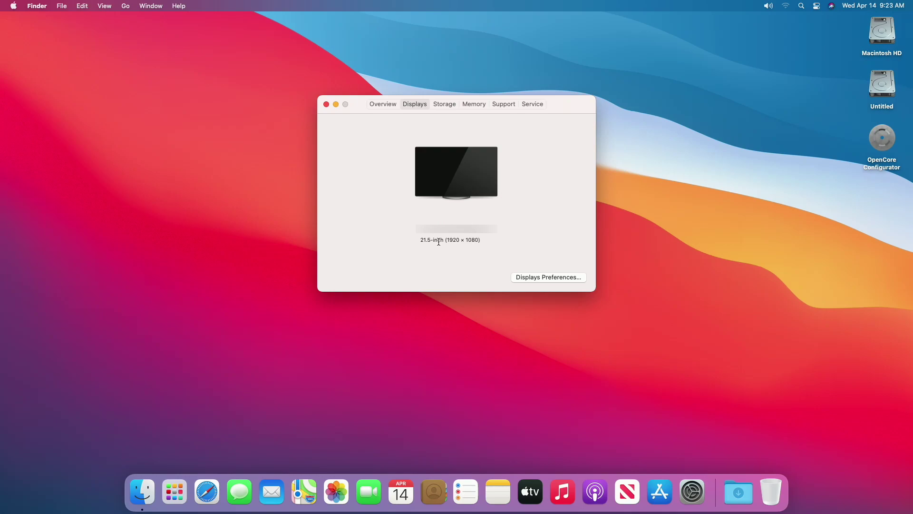
left_click(443, 104)
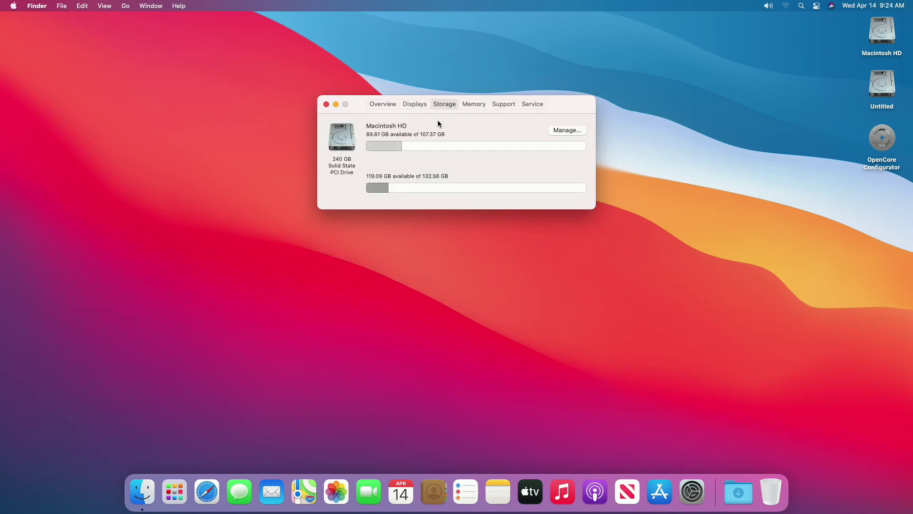
mouse_move(432, 194)
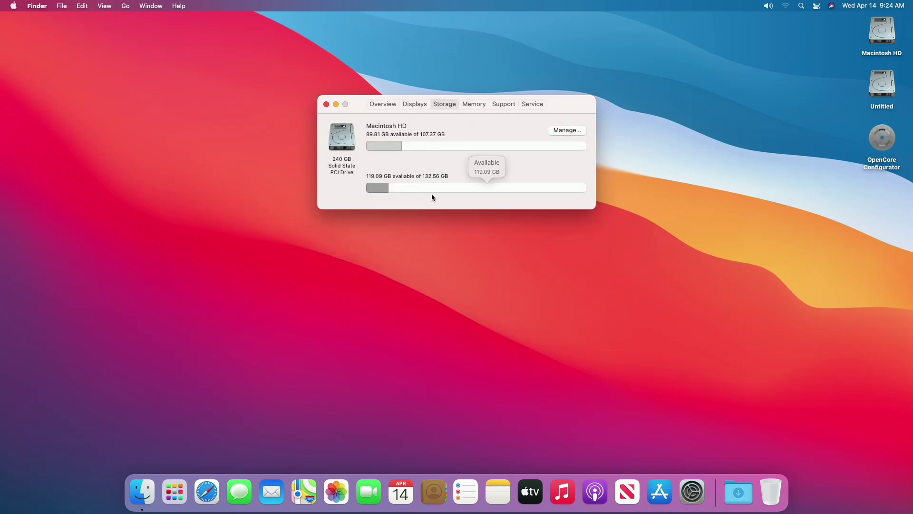
left_click(473, 105)
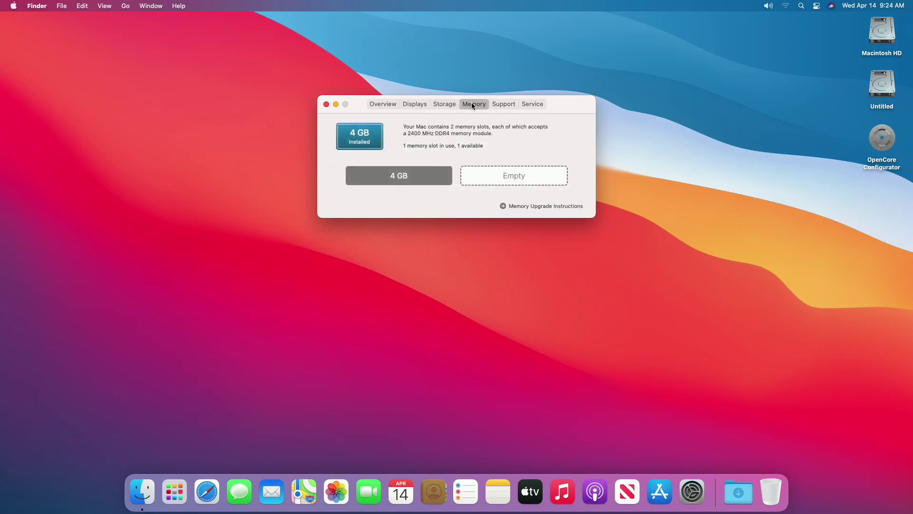
left_click(504, 104)
left_click(533, 105)
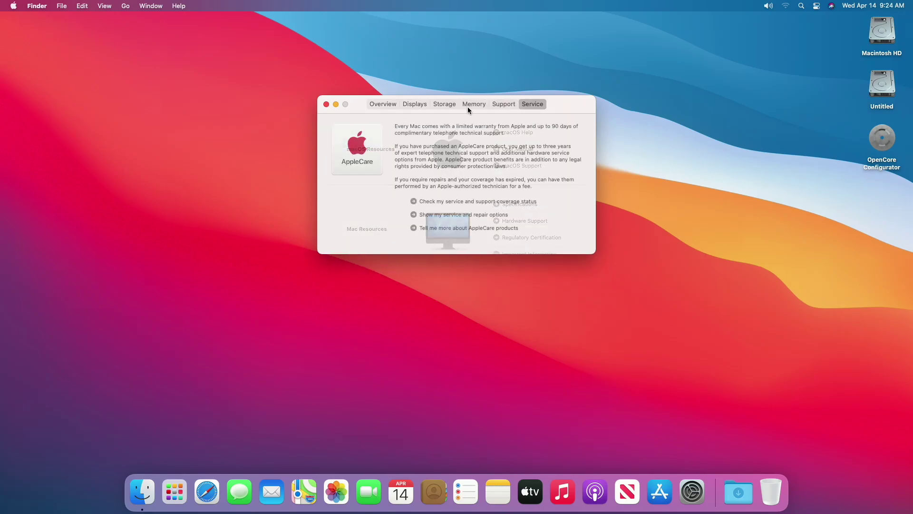
left_click(383, 104)
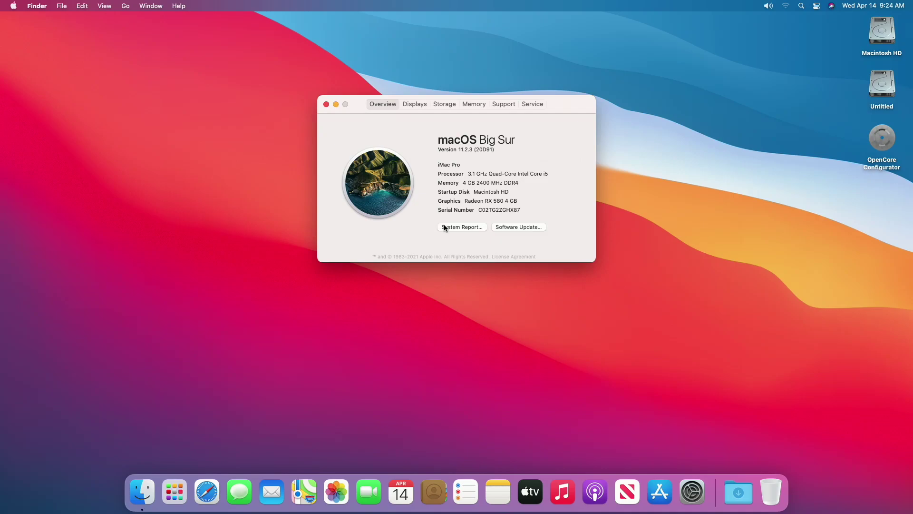
left_click(445, 228)
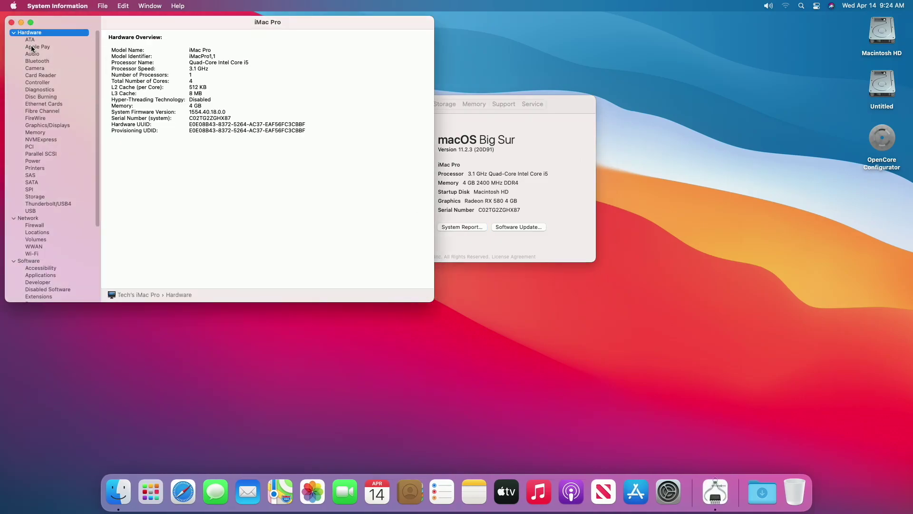
Inspect the Audio, Ethernet Cards, Graphics/Displays, Memory and SATA reports in System Information.
left_click(35, 54)
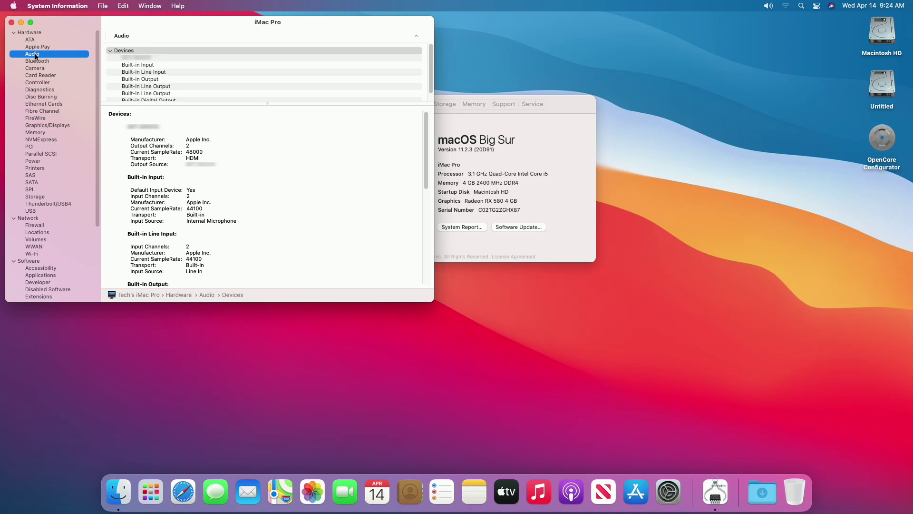
left_click(38, 104)
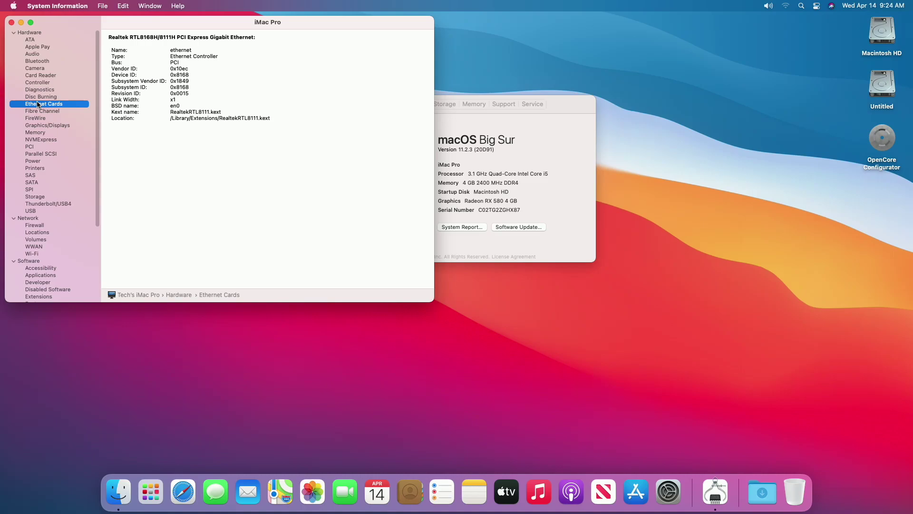
left_click(57, 126)
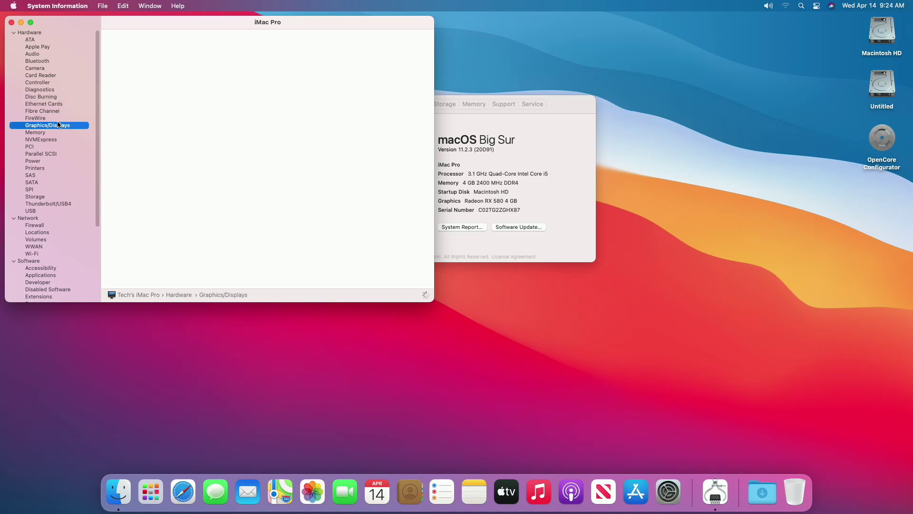
left_click(57, 133)
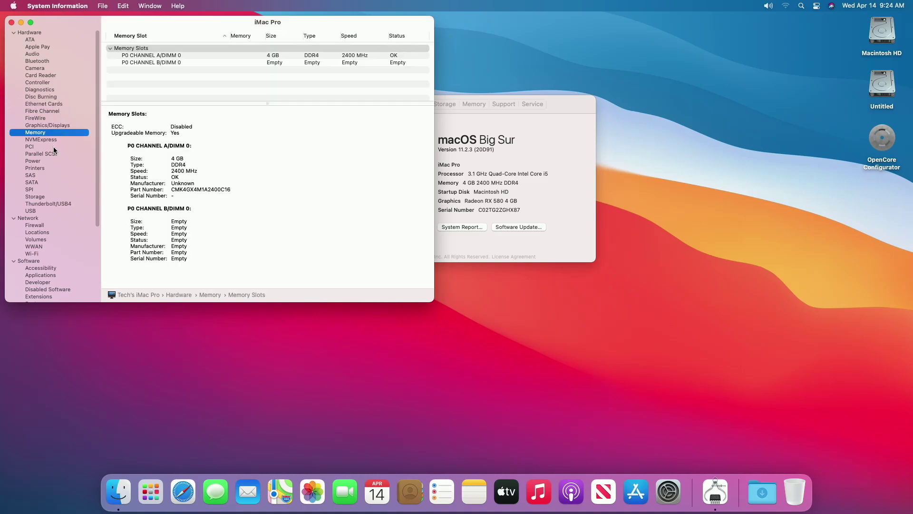
left_click(48, 181)
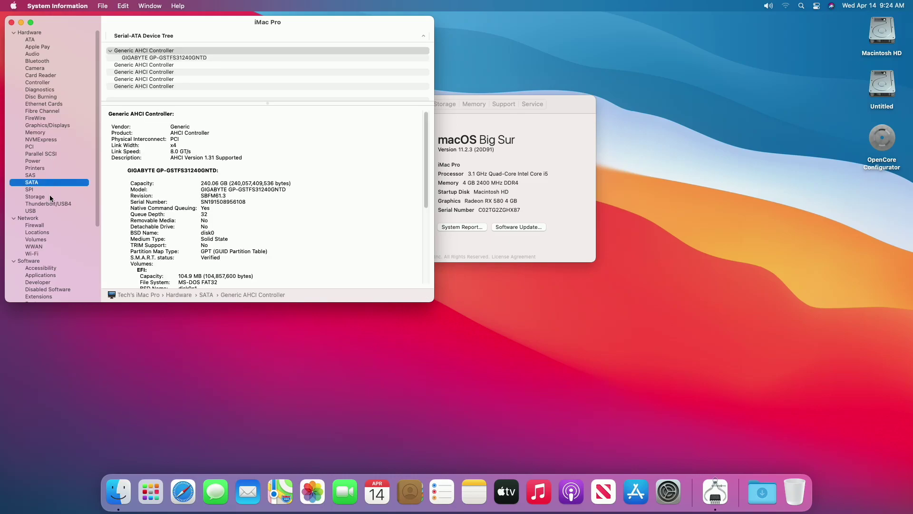
Check the Storage, USB and Network (en0 via DHCP) reports, then close System Information.
left_click(49, 196)
left_click(45, 210)
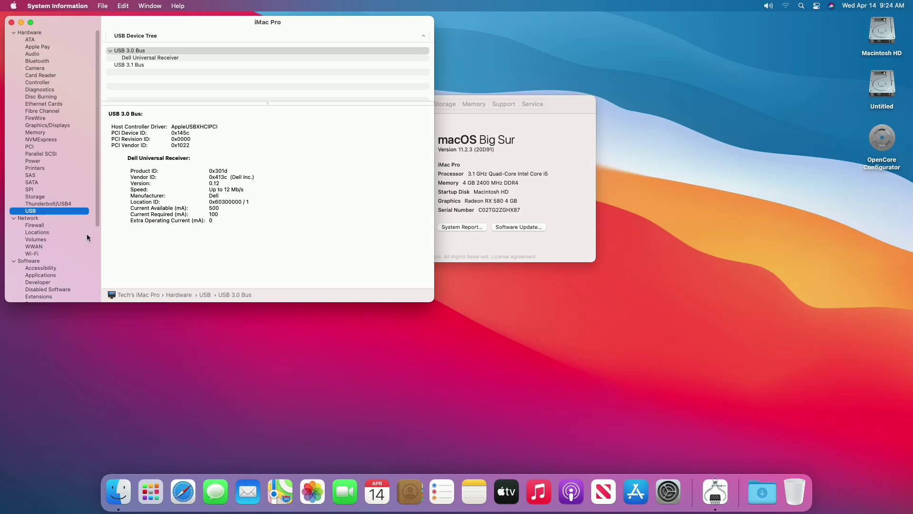
left_click(63, 219)
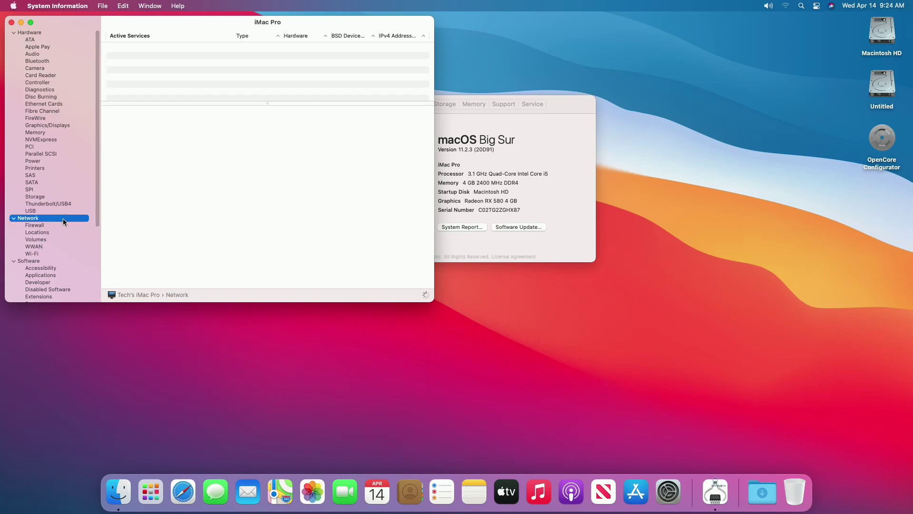
mouse_move(95, 219)
left_mouse_down()
mouse_move(92, 303)
mouse_move(93, 223)
left_mouse_up()
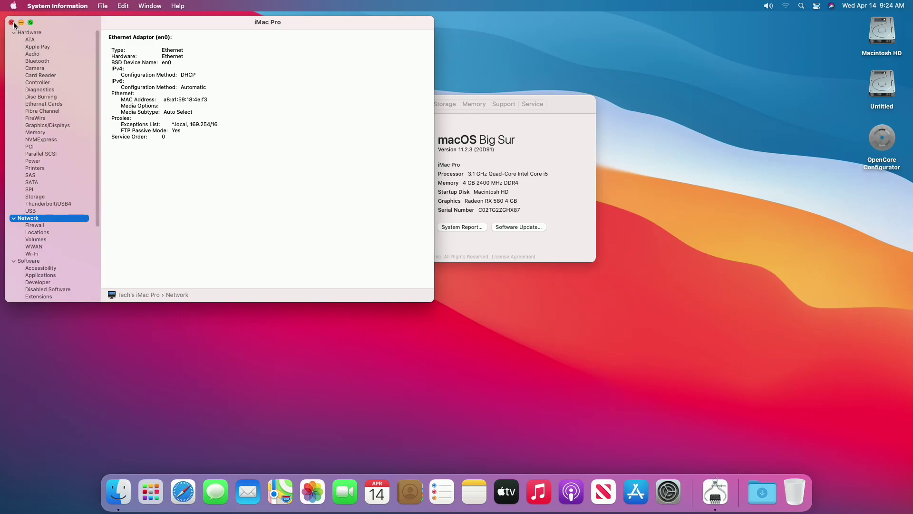
left_click(11, 22)
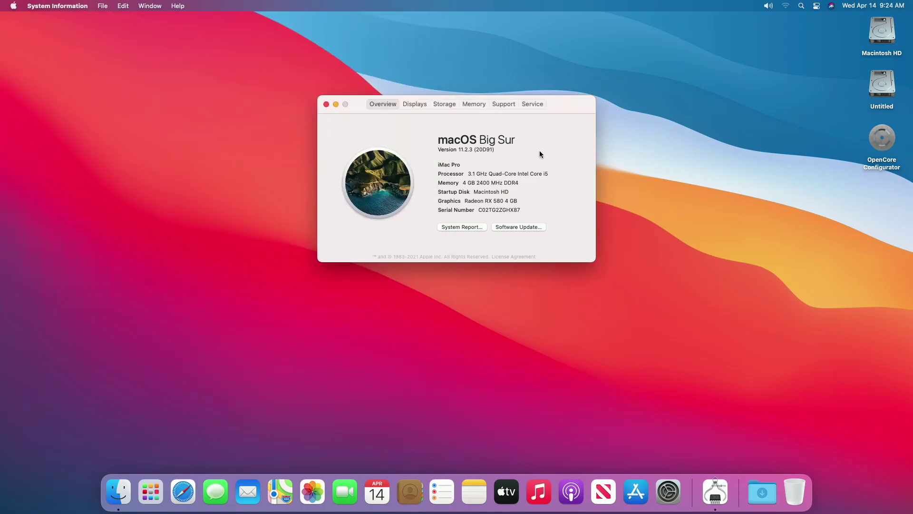